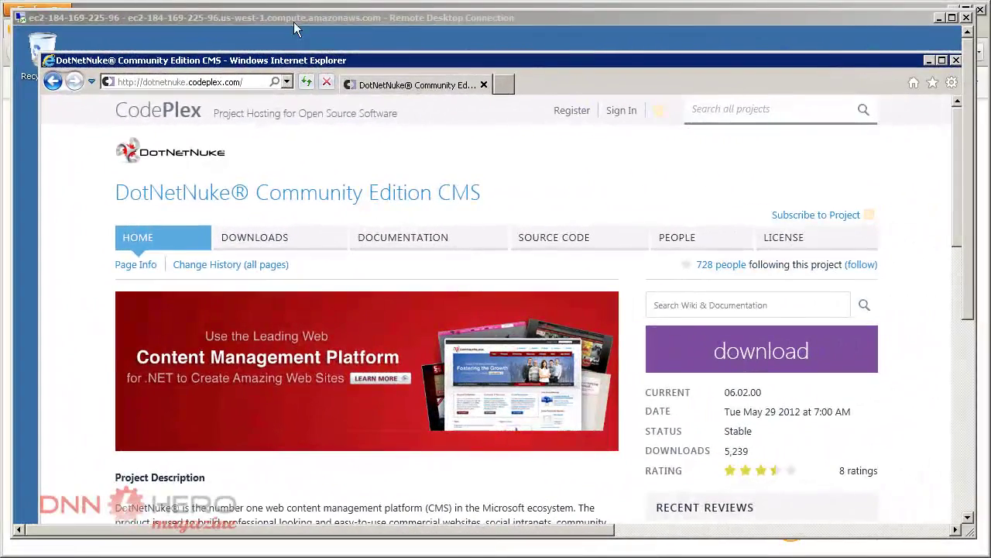
Download and save the DotNetNuke 6.2.0 New Install zip from CodePlex's Downloads page.
{"action": "left_click", "coordinate": [247, 62]}
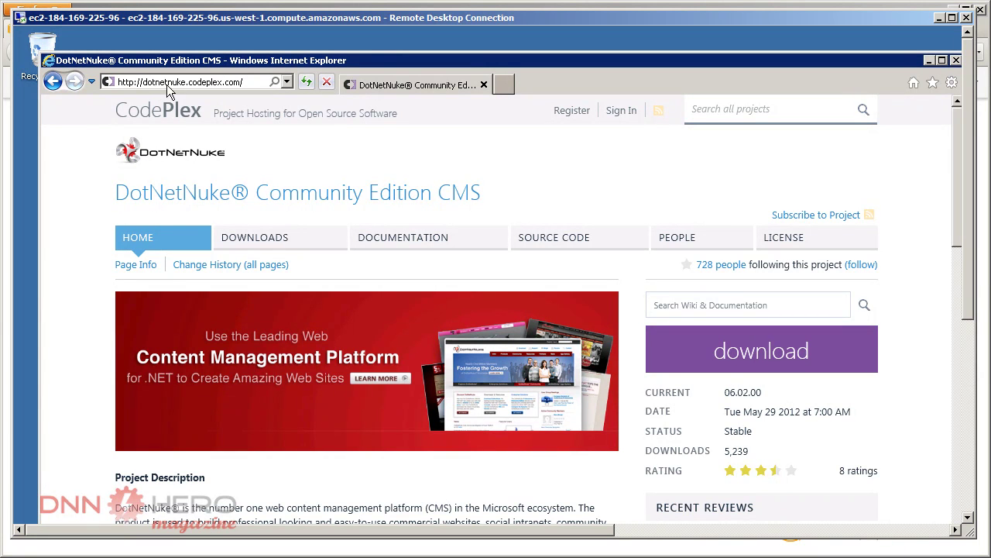
{"action": "left_click", "coordinate": [261, 241]}
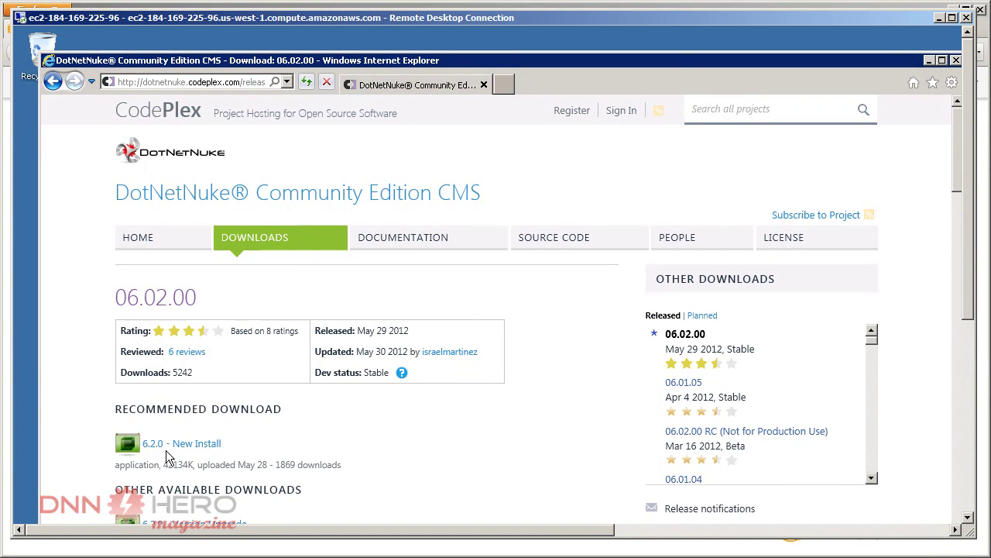
{"action": "left_click", "coordinate": [206, 448]}
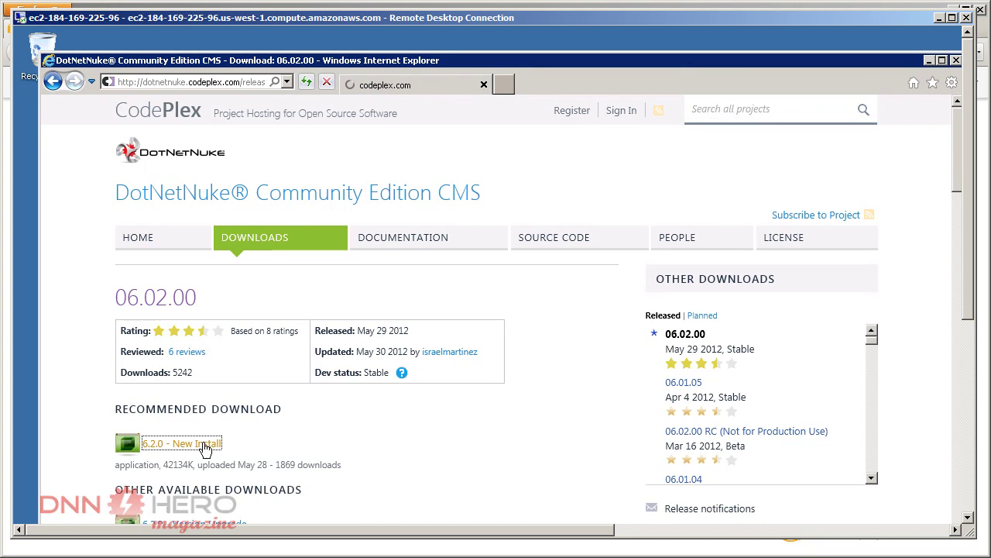
{"action": "left_click_drag", "start_coordinate": [965, 251], "coordinate": [964, 337]}
{"action": "left_click", "coordinate": [769, 401]}
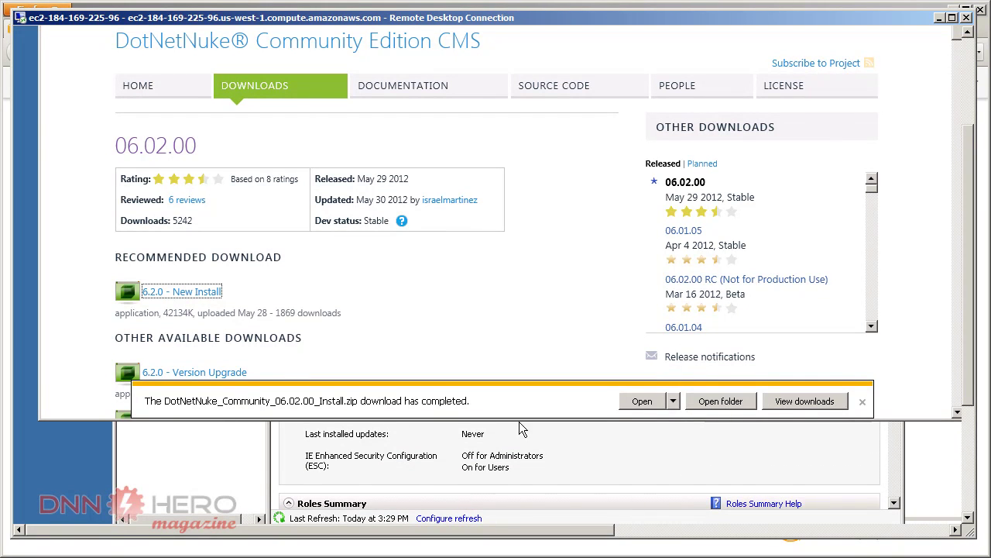
Open the finished download and select DotNetNuke_Community_06.02.00_Install.zip in the Downloads folder.
{"action": "left_click", "coordinate": [640, 401]}
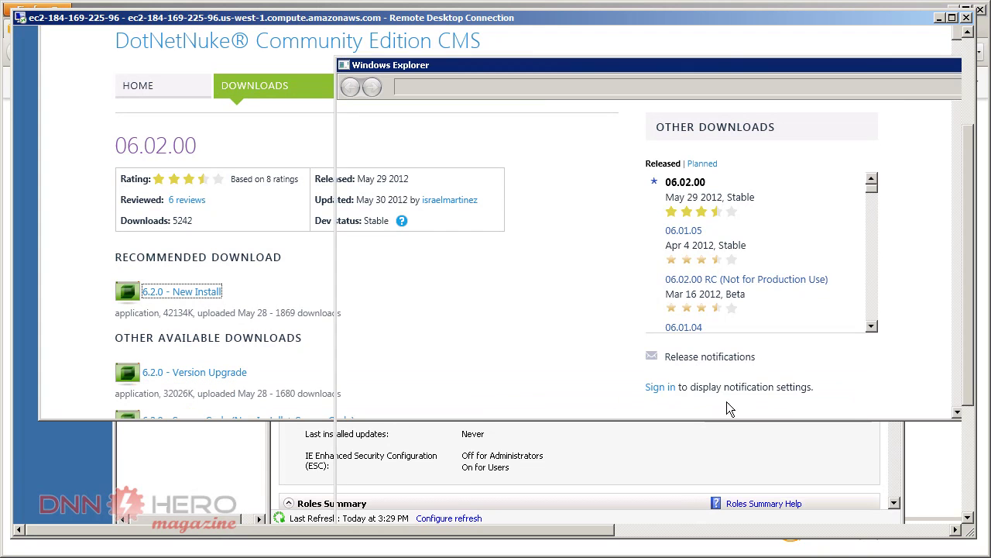
{"action": "left_click_drag", "start_coordinate": [968, 277], "coordinate": [970, 264]}
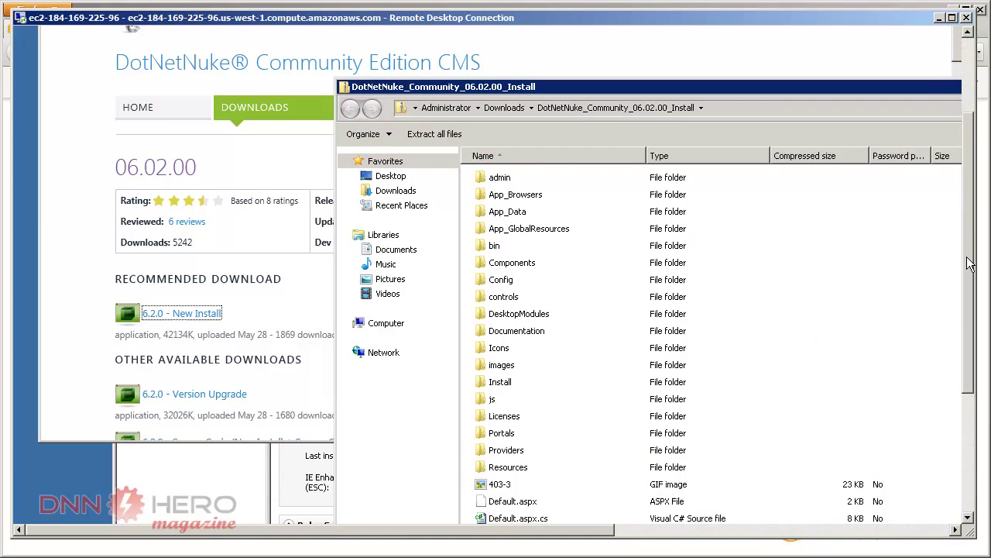
{"action": "left_click", "coordinate": [505, 108]}
{"action": "left_click", "coordinate": [553, 178]}
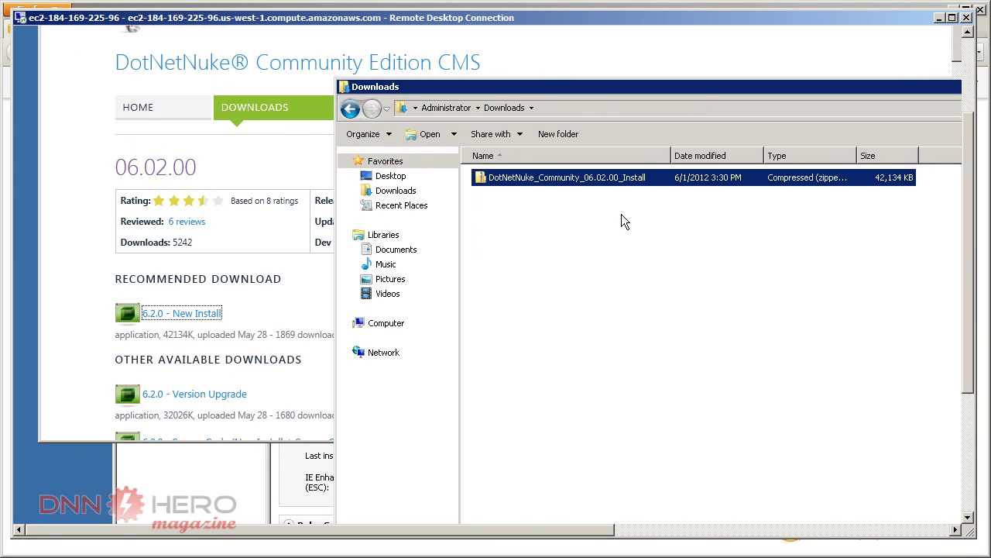
Unblock the downloaded DotNetNuke zip in its file Properties.
{"action": "right_click", "coordinate": [599, 181]}
{"action": "left_click", "coordinate": [635, 381]}
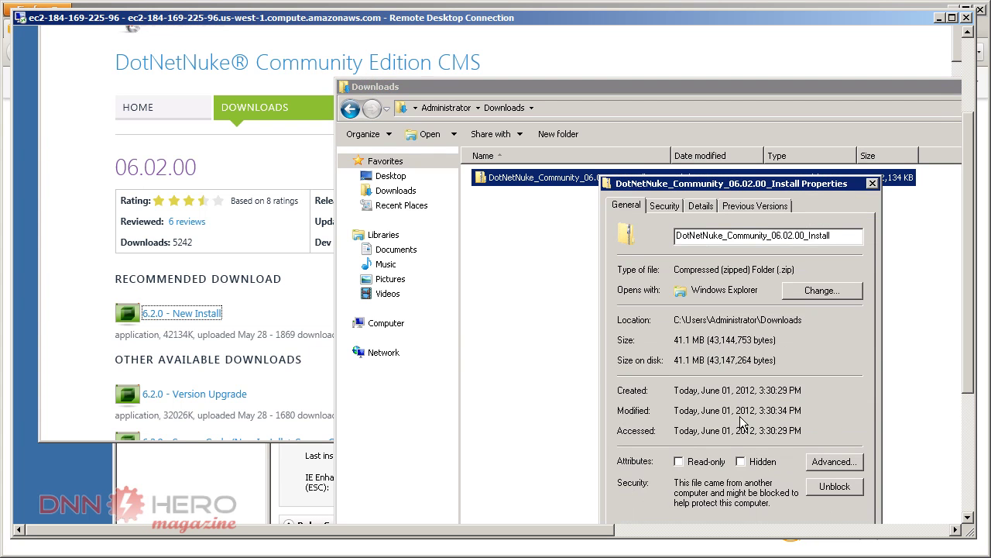
{"action": "left_click", "coordinate": [826, 486]}
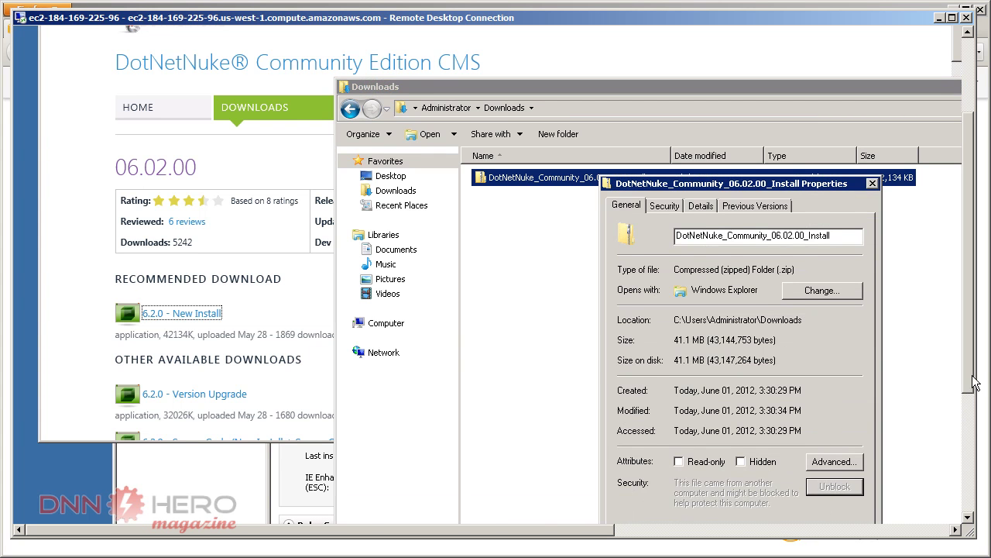
{"action": "left_click_drag", "start_coordinate": [974, 383], "coordinate": [974, 418]}
{"action": "left_click", "coordinate": [722, 483]}
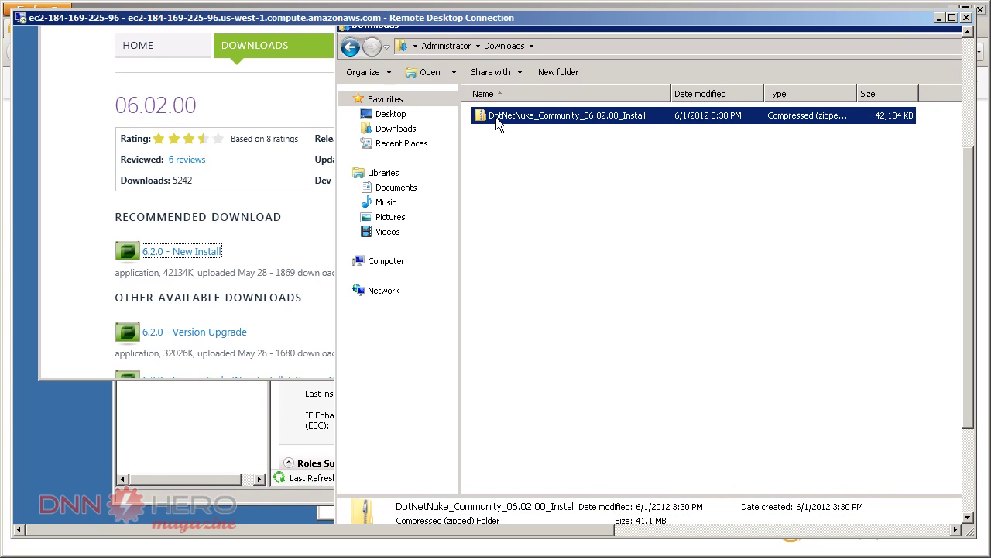
Extract the zip into its own DotNetNuke_Community_06.02.00_Install folder.
{"action": "left_click_drag", "start_coordinate": [497, 117], "coordinate": [519, 178]}
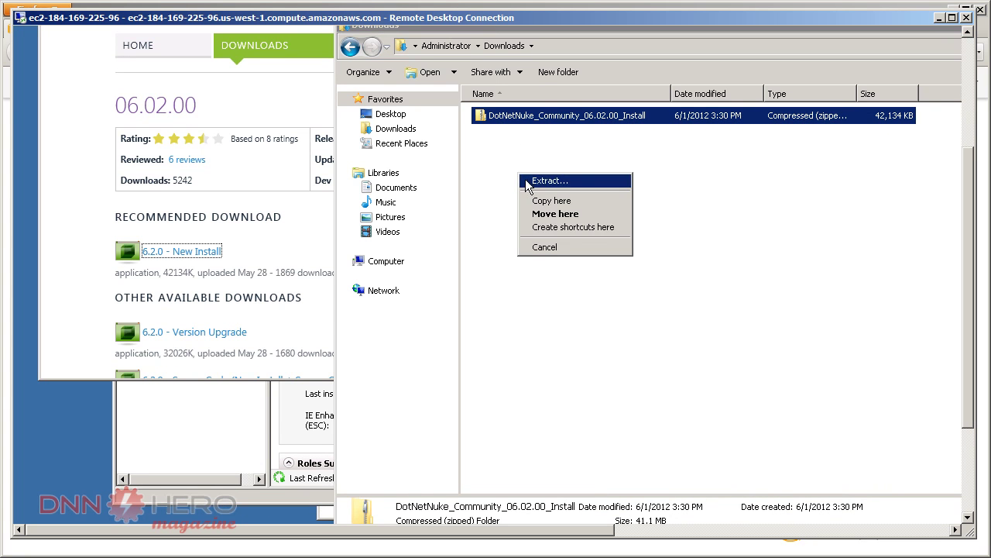
{"action": "left_click", "coordinate": [535, 184]}
{"action": "left_click", "coordinate": [899, 389]}
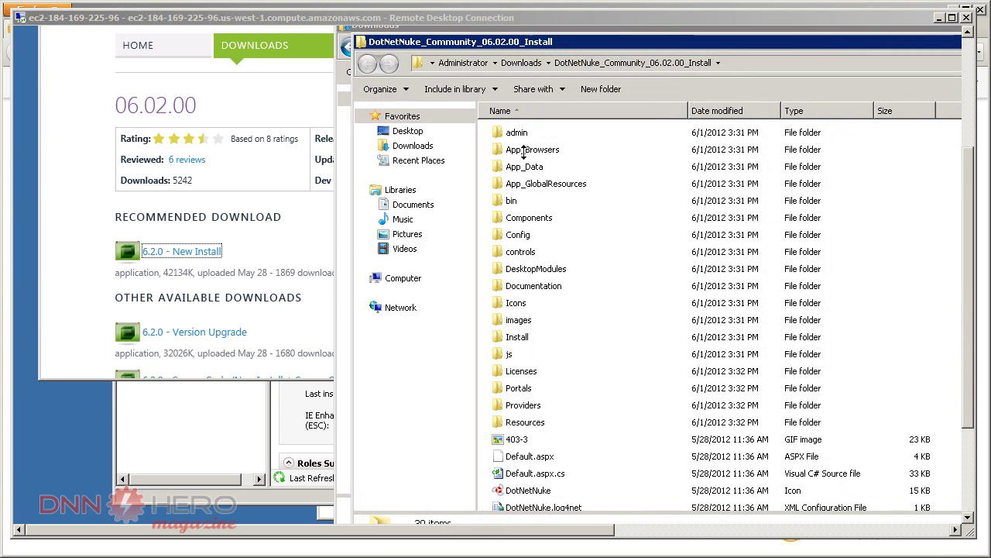
Copy all 30 extracted DotNetNuke files and folders.
{"action": "left_click", "coordinate": [519, 135]}
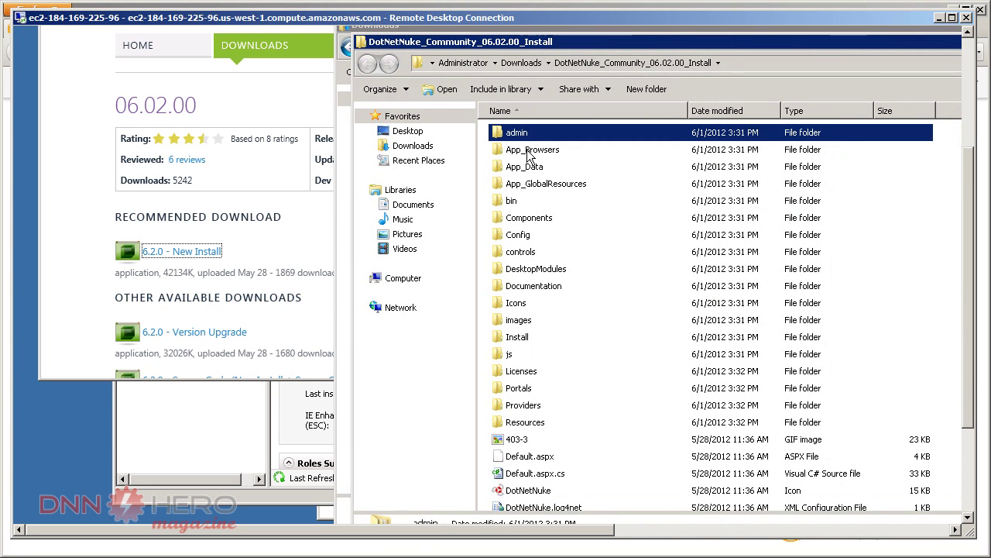
{"action": "key", "text": "ctrl+a"}
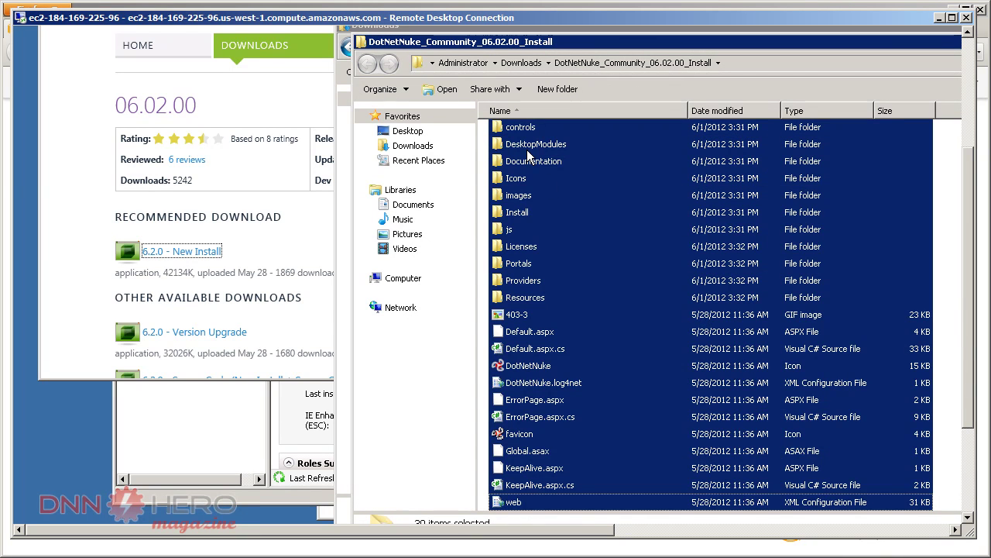
{"action": "right_click", "coordinate": [736, 369]}
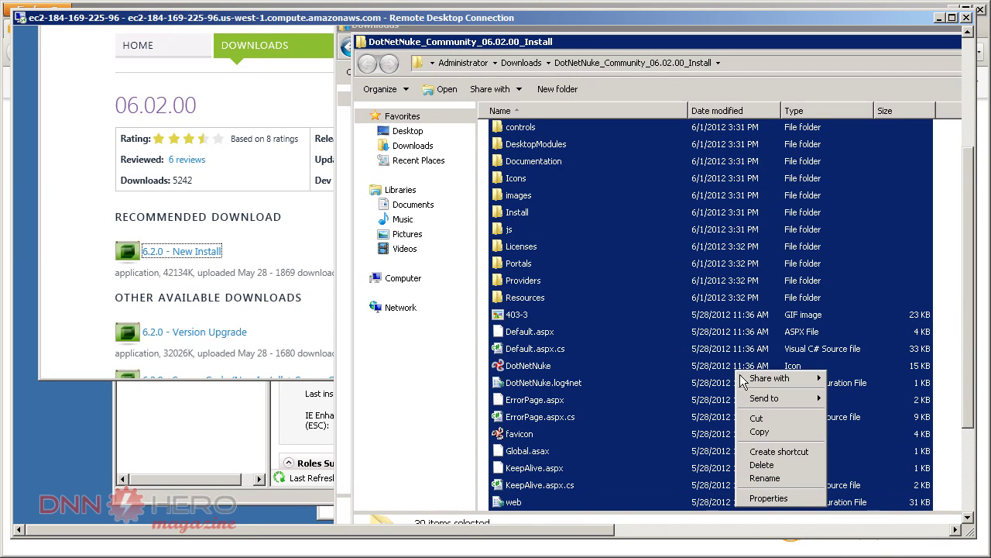
{"action": "left_click", "coordinate": [762, 432]}
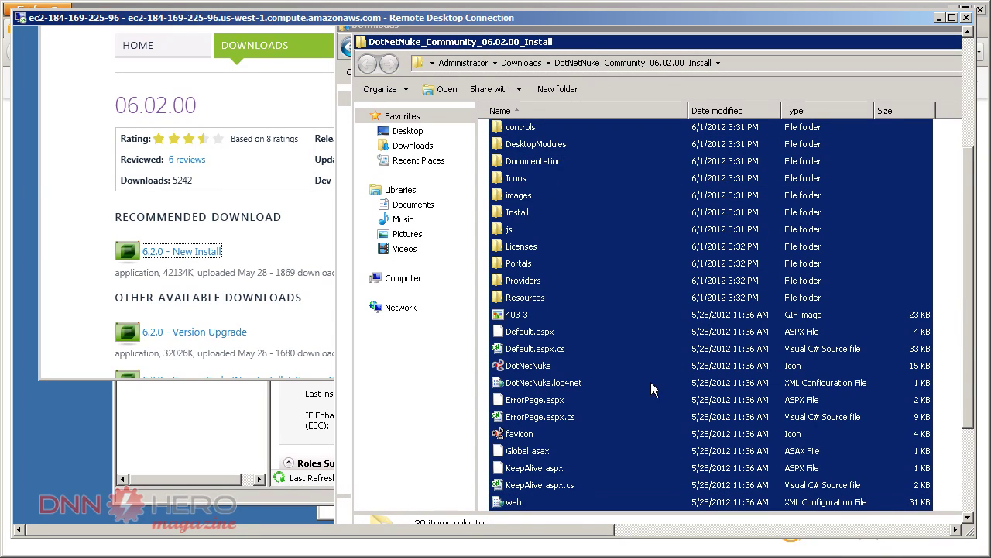
Navigate to the C:\inetpub\wwwroot folder.
{"action": "left_click", "coordinate": [364, 278]}
{"action": "left_click", "coordinate": [415, 293]}
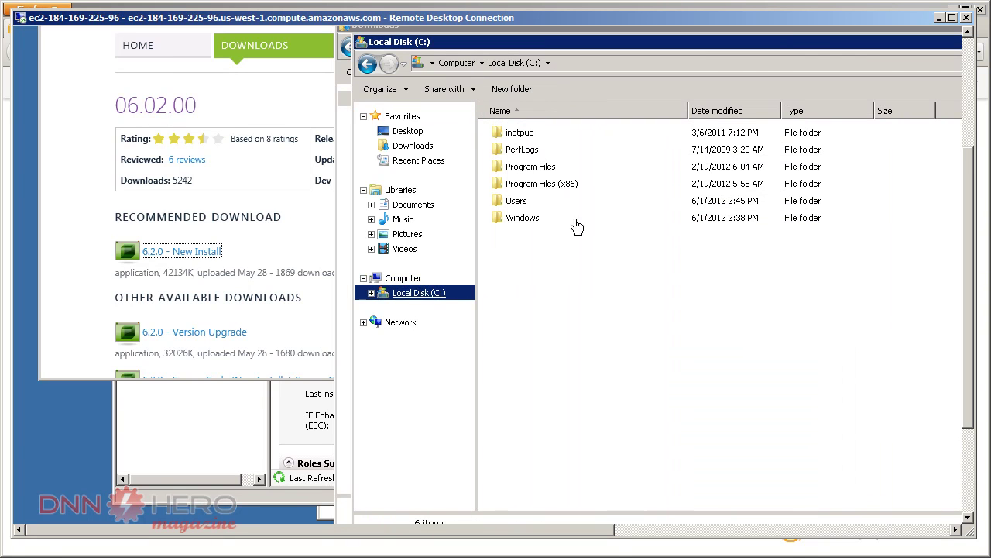
{"action": "double_click", "coordinate": [524, 139]}
{"action": "double_click", "coordinate": [538, 218]}
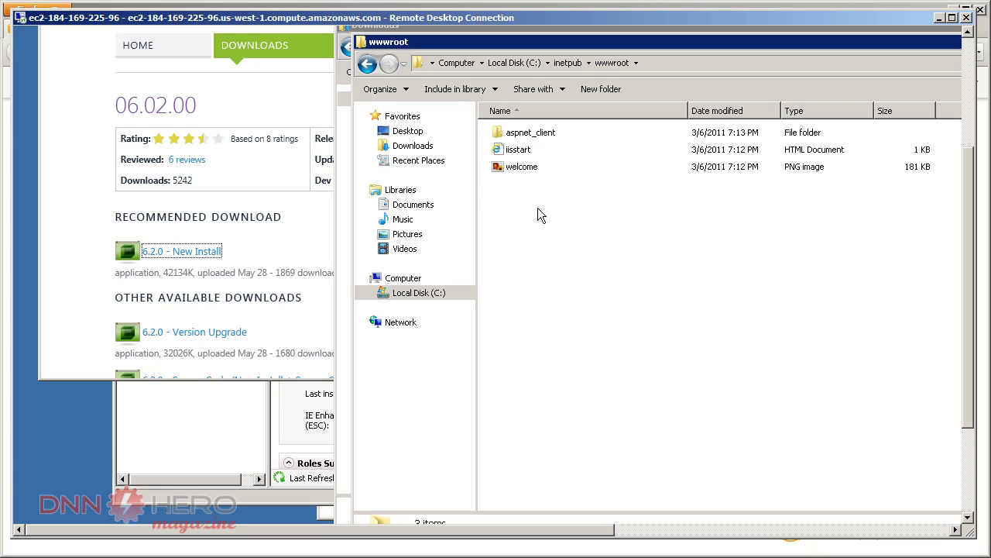
Delete the default aspnet_client, iisstart and welcome items from wwwroot.
{"action": "mouse_move", "coordinate": [641, 236]}
{"action": "left_mouse_down"}
{"action": "mouse_move", "coordinate": [516, 178]}
{"action": "mouse_move", "coordinate": [511, 137]}
{"action": "left_mouse_up"}
{"action": "key", "text": "Delete"}
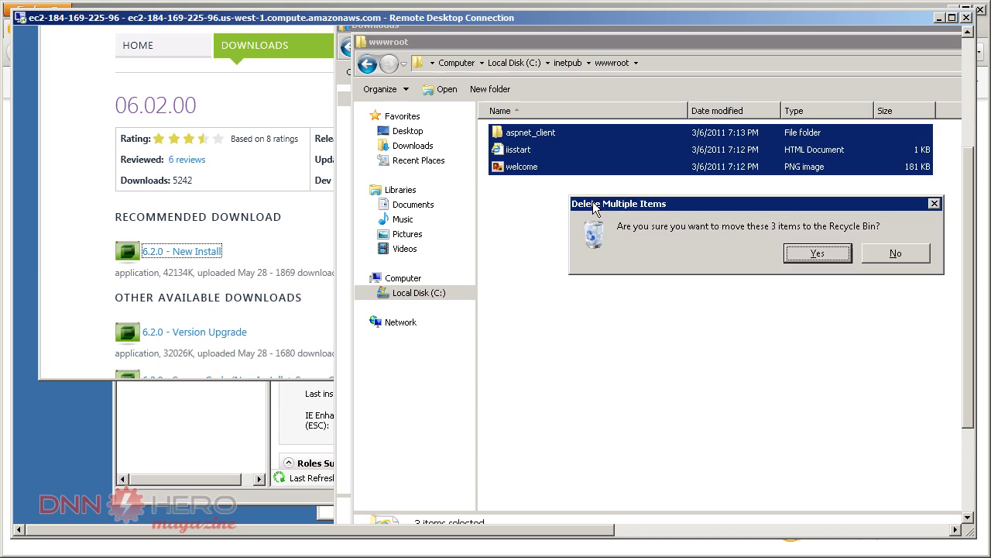
{"action": "key", "text": "Return"}
Paste the copied DotNetNuke files into wwwroot and return to inetpub.
{"action": "right_click", "coordinate": [614, 193]}
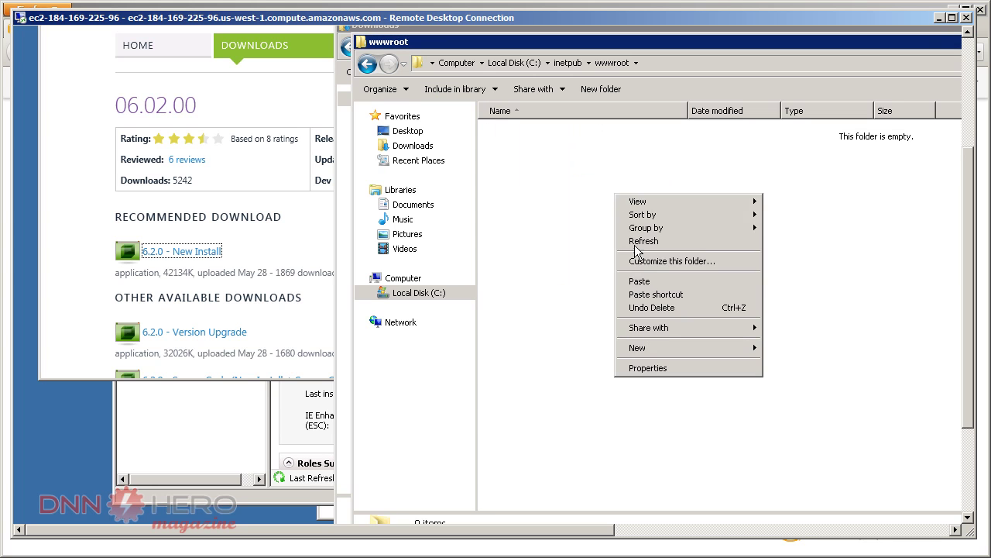
{"action": "left_click", "coordinate": [642, 282]}
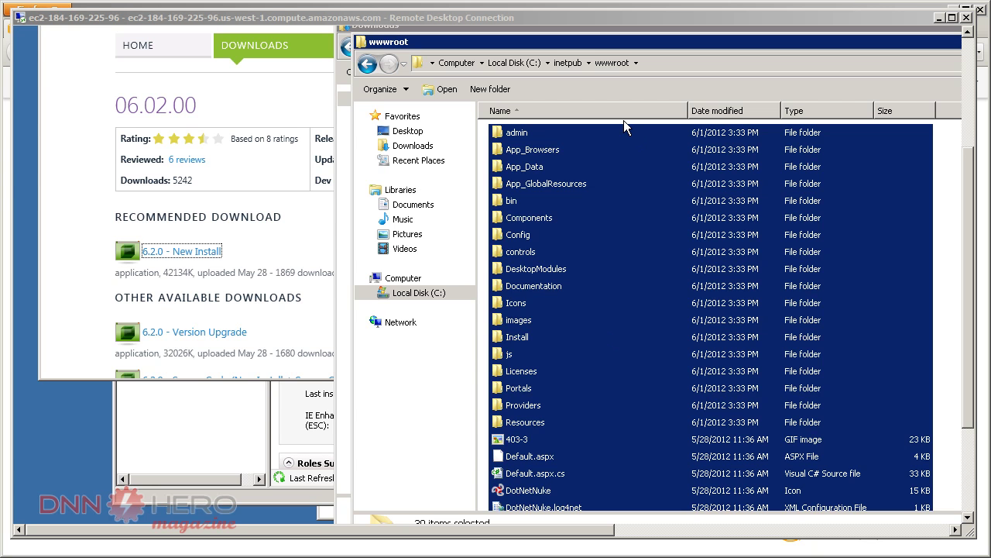
{"action": "left_click", "coordinate": [568, 63]}
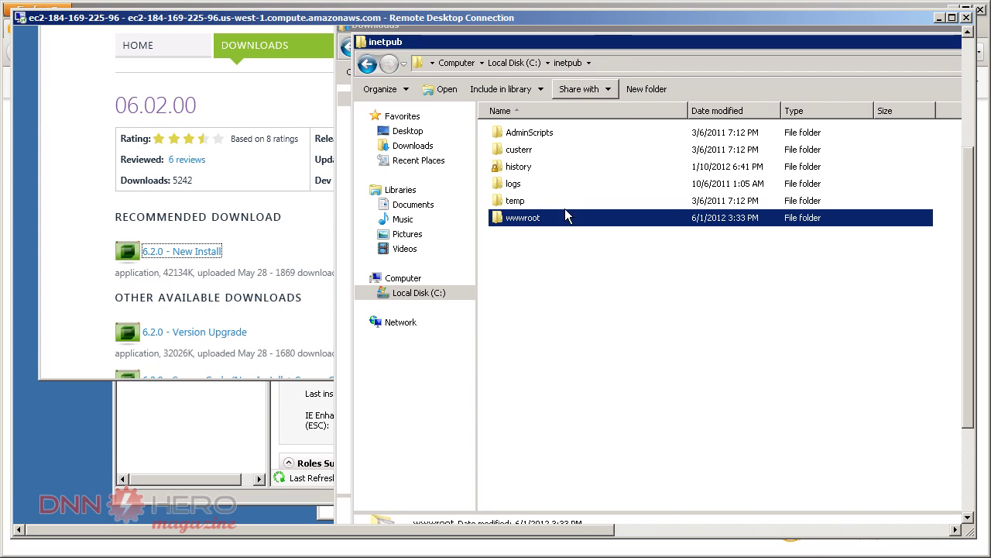
In wwwroot's Security permissions, set IIS_IUSRS to Allow Full control.
{"action": "right_click", "coordinate": [531, 228]}
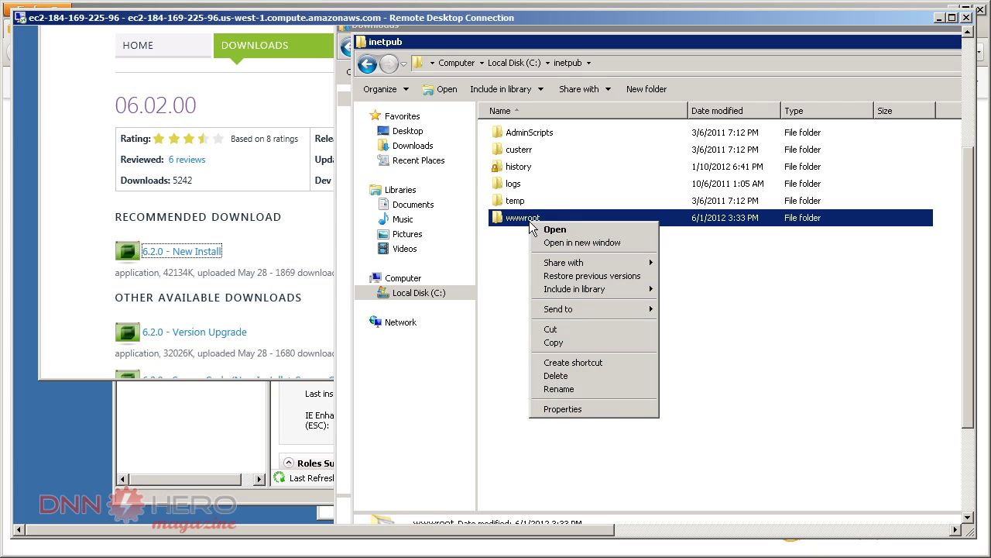
{"action": "left_click", "coordinate": [569, 413]}
{"action": "left_click", "coordinate": [635, 253]}
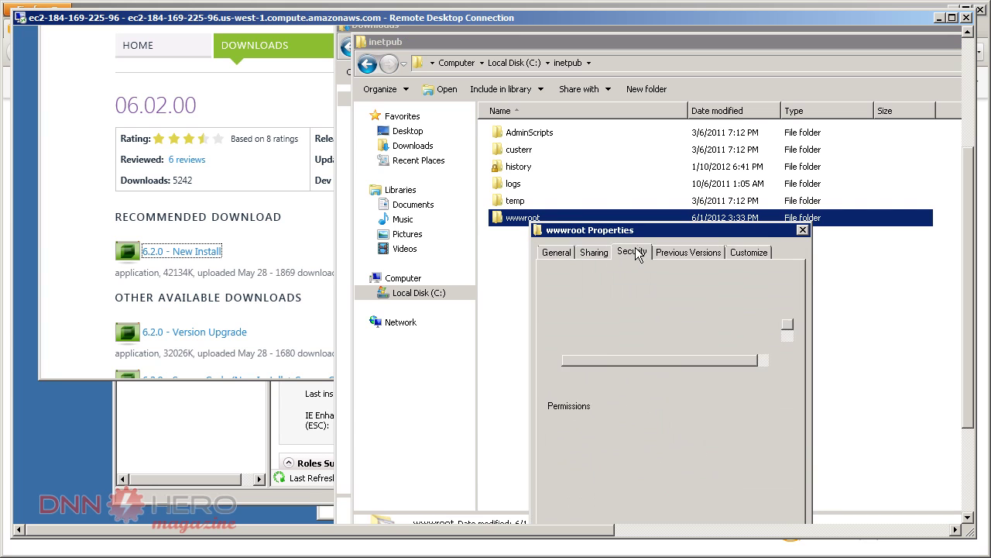
{"action": "left_click_drag", "start_coordinate": [641, 232], "coordinate": [580, 128]}
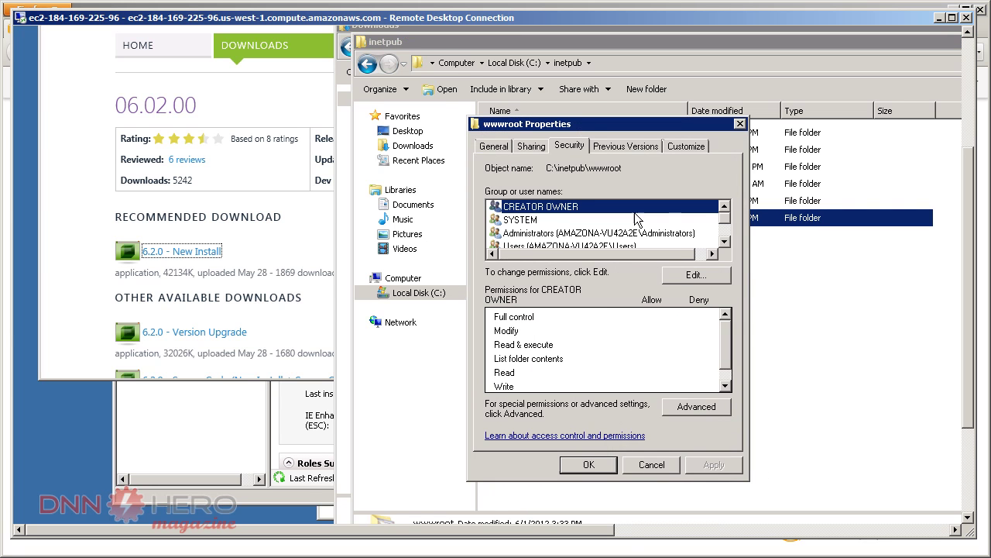
{"action": "left_click", "coordinate": [724, 240]}
{"action": "left_click", "coordinate": [724, 241]}
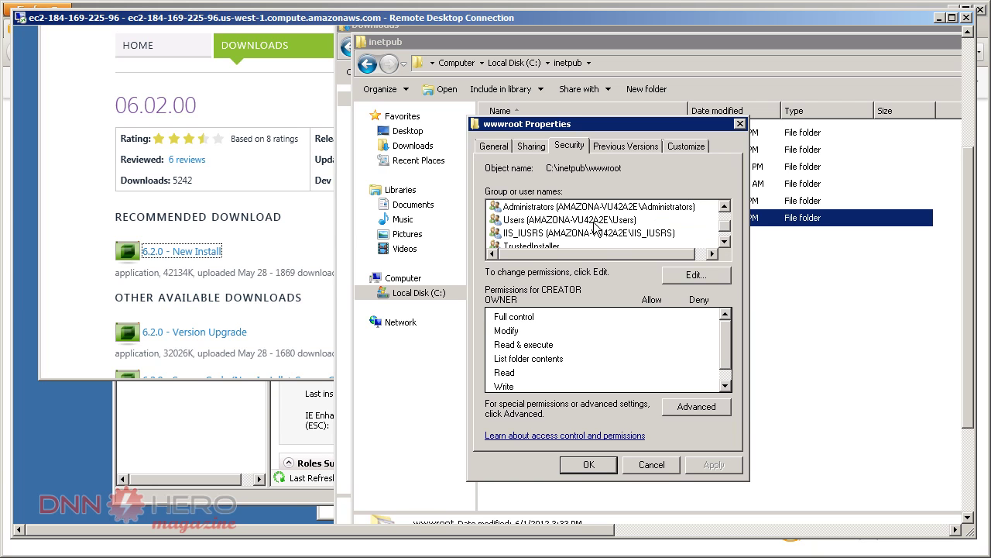
{"action": "left_click", "coordinate": [517, 235]}
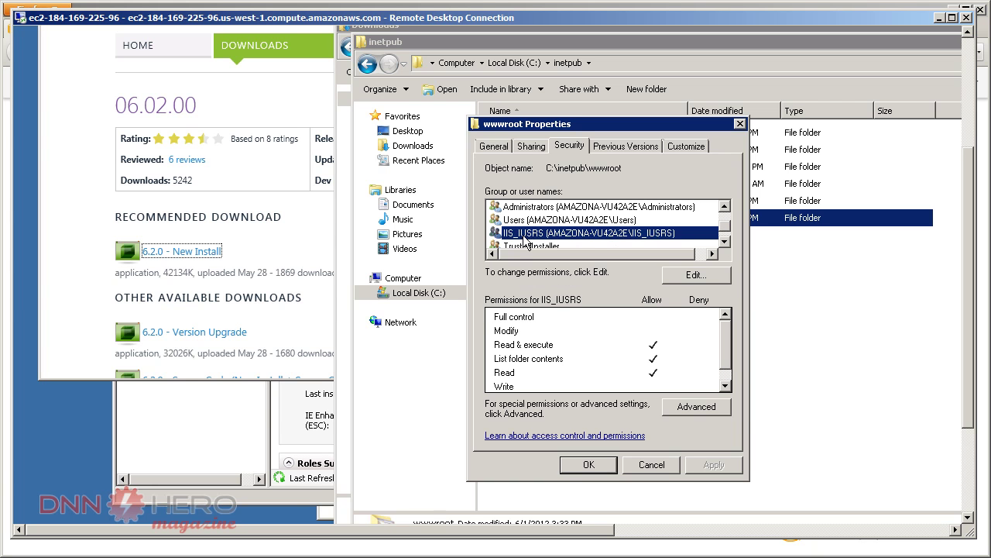
{"action": "left_click", "coordinate": [691, 277]}
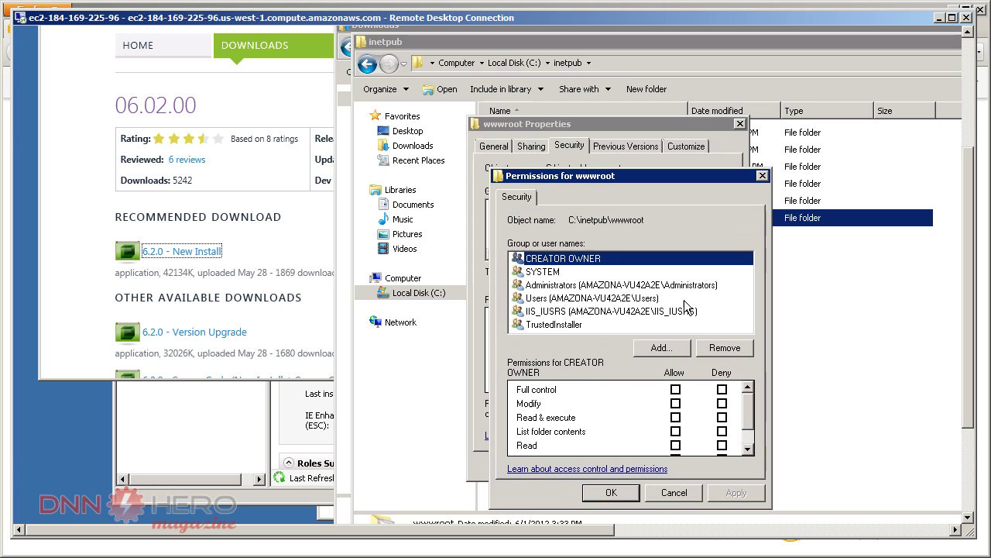
{"action": "left_click", "coordinate": [581, 312]}
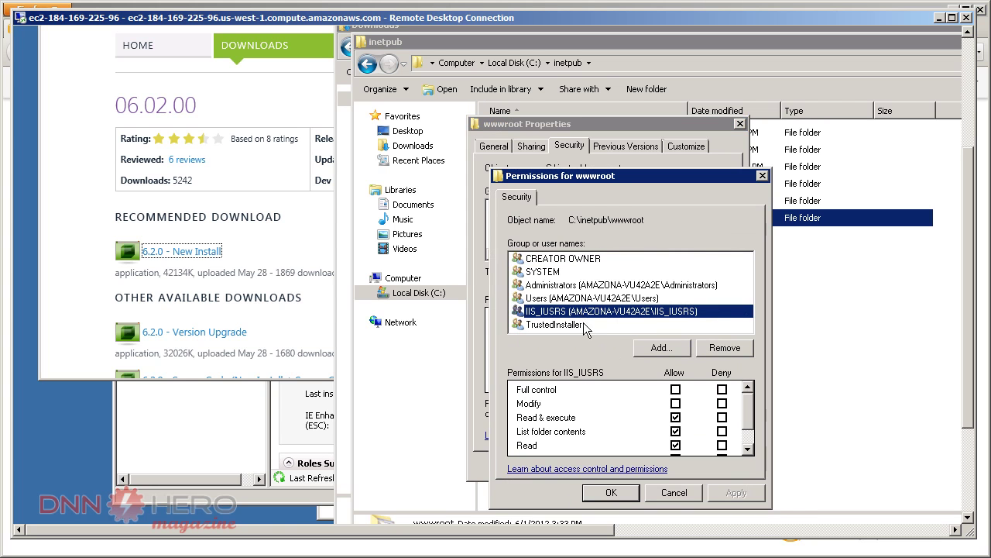
{"action": "left_click", "coordinate": [676, 389]}
{"action": "left_click", "coordinate": [732, 493]}
{"action": "left_click", "coordinate": [624, 491]}
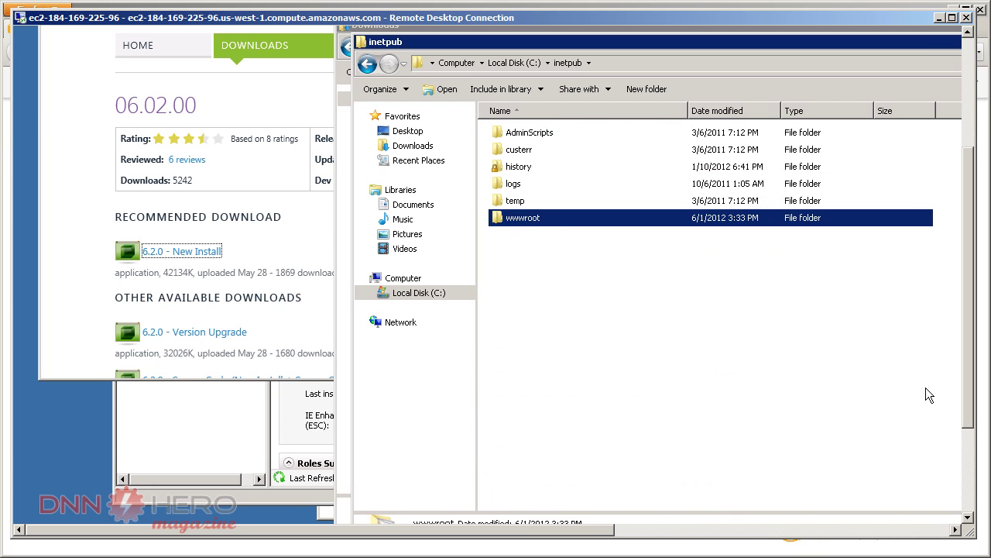
Add the IIS AppPool\DefaultAppPool account to wwwroot's permissions with Allow Full control.
{"action": "right_click", "coordinate": [512, 219]}
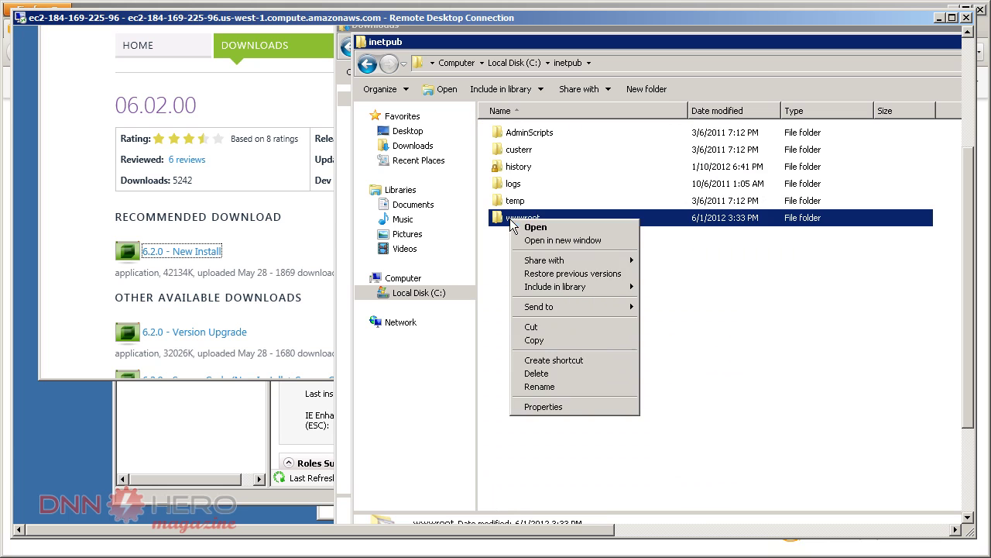
{"action": "left_click", "coordinate": [553, 406]}
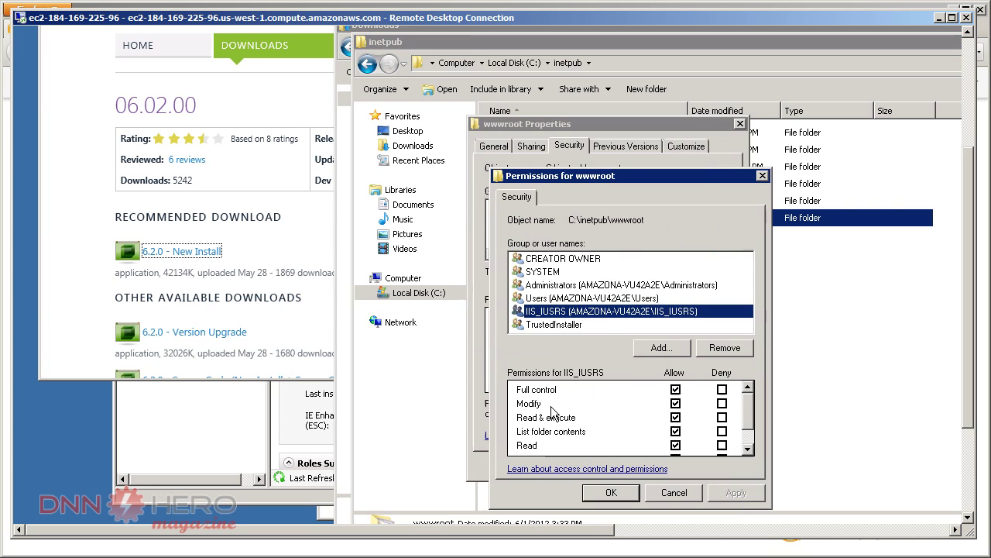
{"action": "left_click", "coordinate": [660, 347]}
{"action": "right_click", "coordinate": [578, 309]}
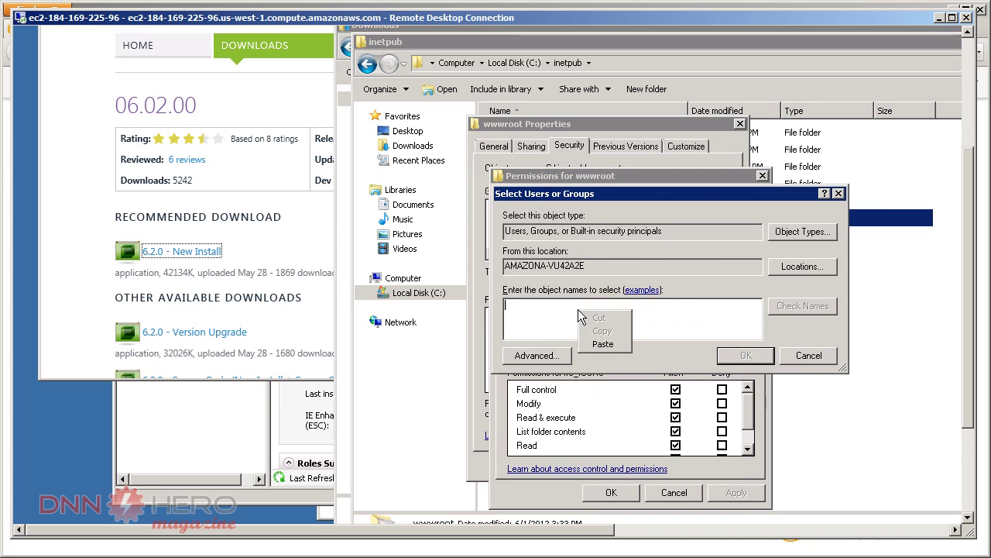
{"action": "left_click", "coordinate": [615, 344]}
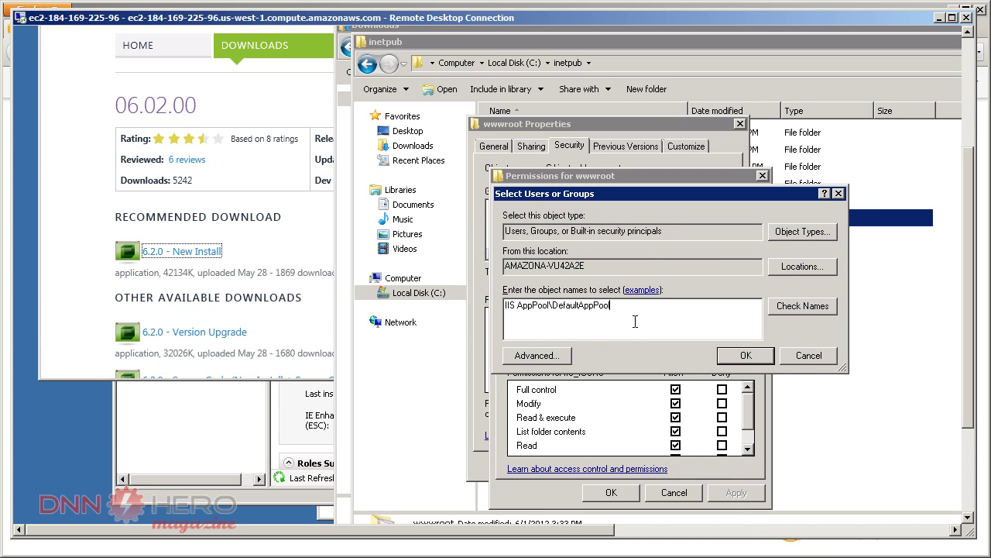
{"action": "left_click_drag", "start_coordinate": [618, 317], "coordinate": [495, 316]}
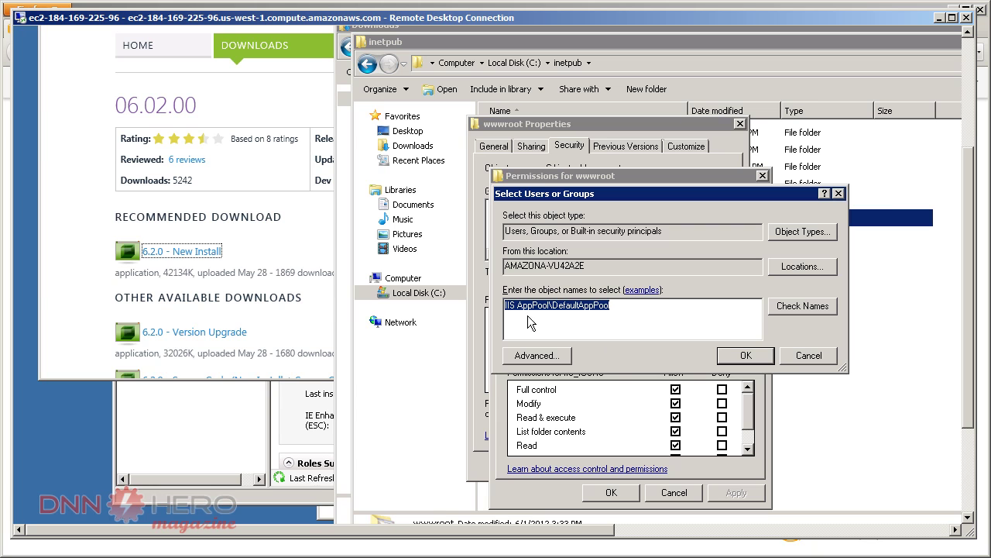
{"action": "left_click", "coordinate": [624, 312]}
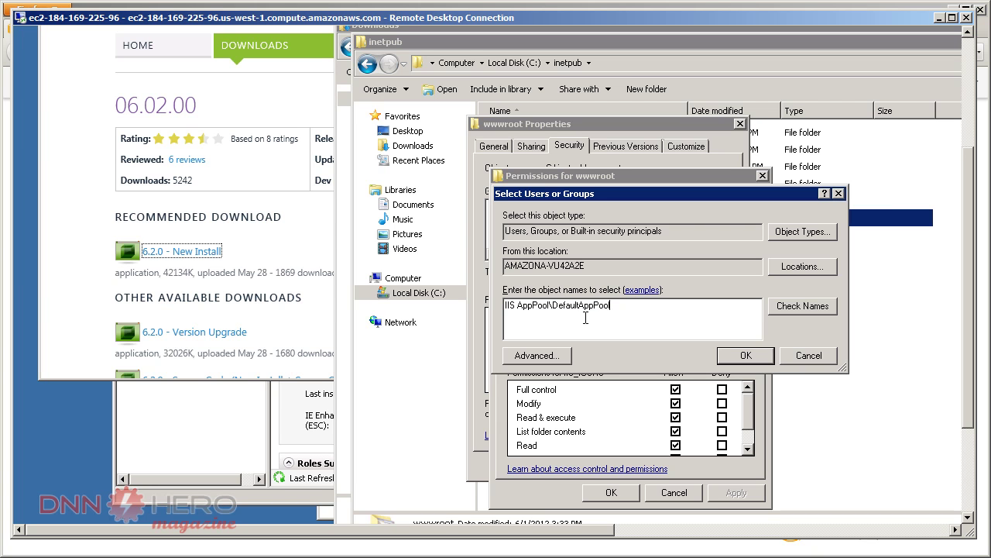
{"action": "left_click", "coordinate": [790, 307]}
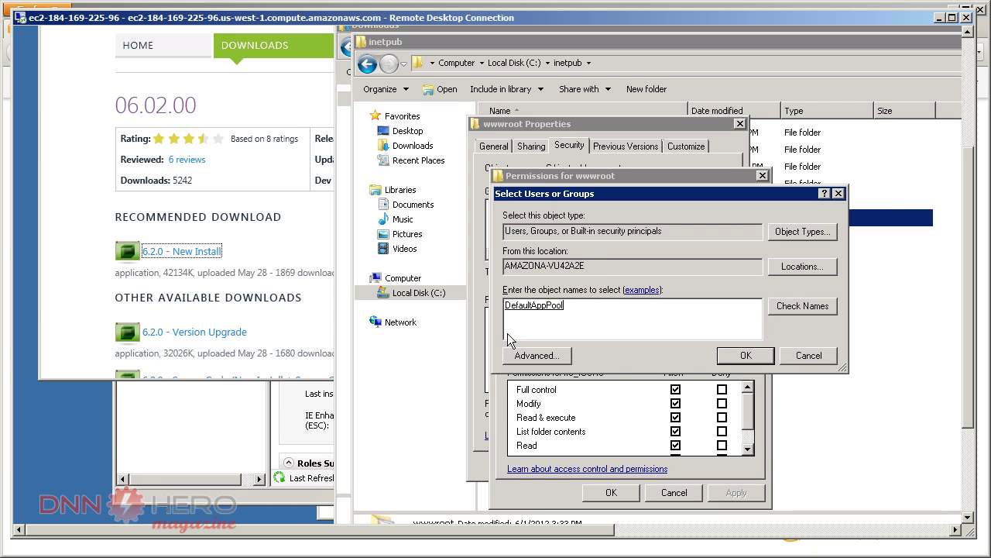
{"action": "left_click", "coordinate": [742, 359]}
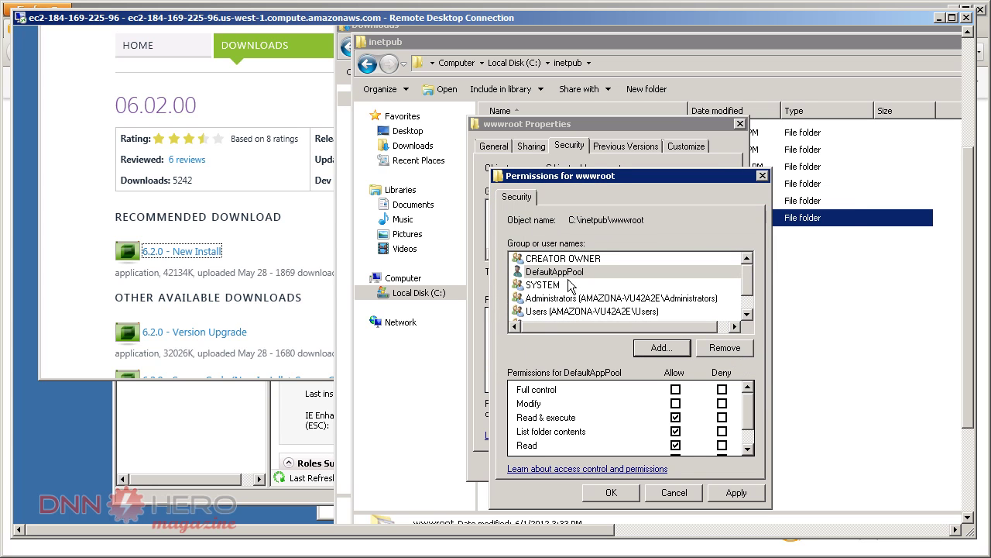
{"action": "left_click", "coordinate": [675, 390]}
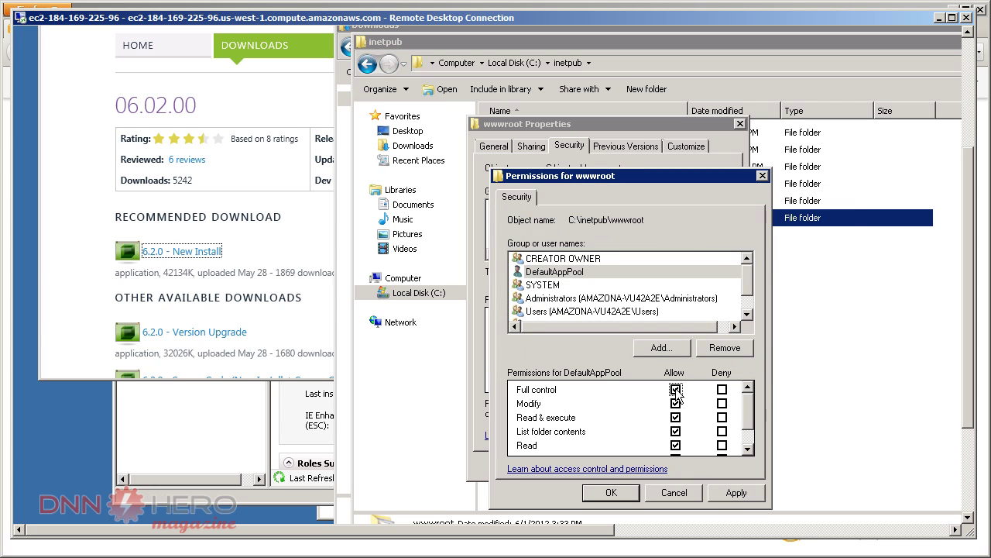
{"action": "left_click", "coordinate": [612, 493]}
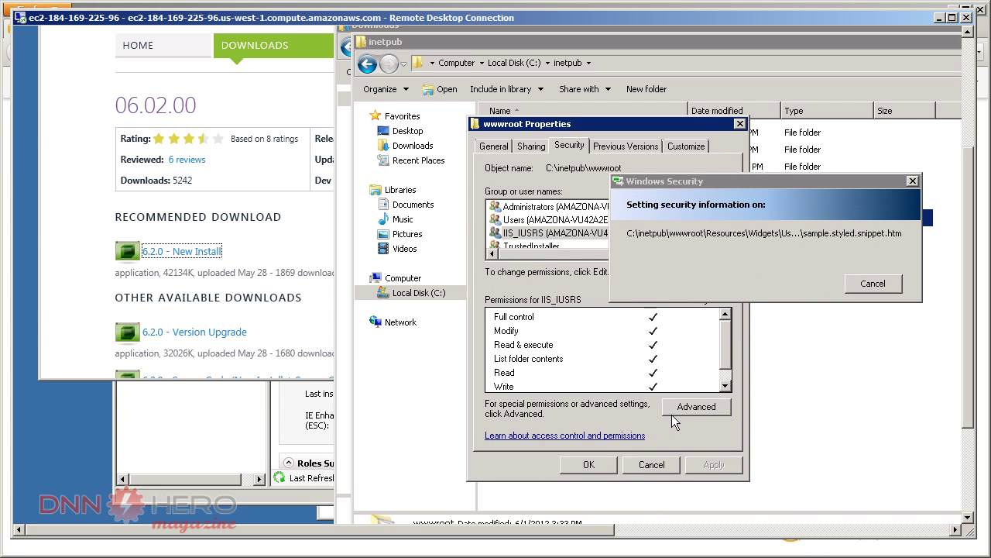
{"action": "left_click", "coordinate": [598, 465]}
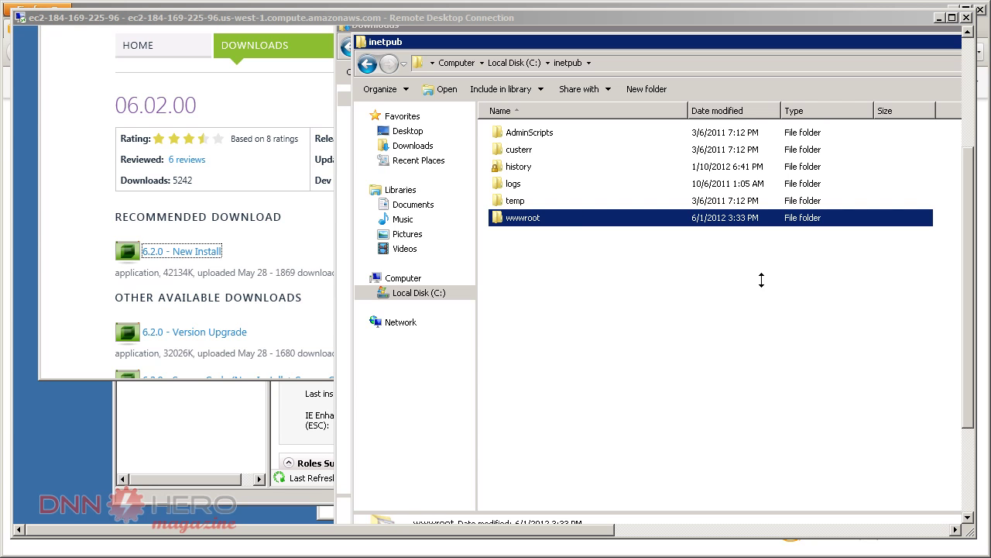
Close the inetpub and Downloads windows and minimize the browser and Server Manager.
{"action": "left_click_drag", "start_coordinate": [975, 296], "coordinate": [974, 234]}
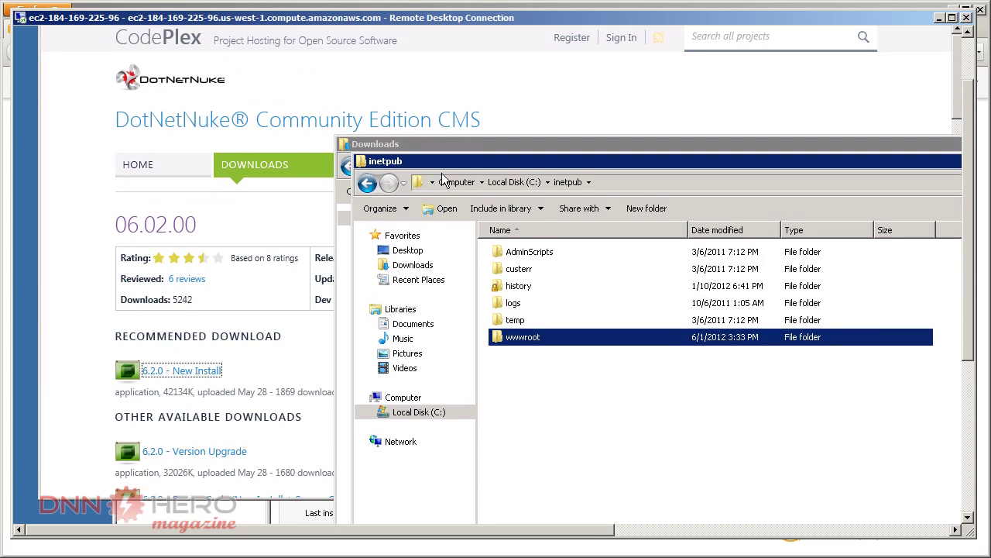
{"action": "double_click", "coordinate": [361, 161]}
{"action": "double_click", "coordinate": [344, 144]}
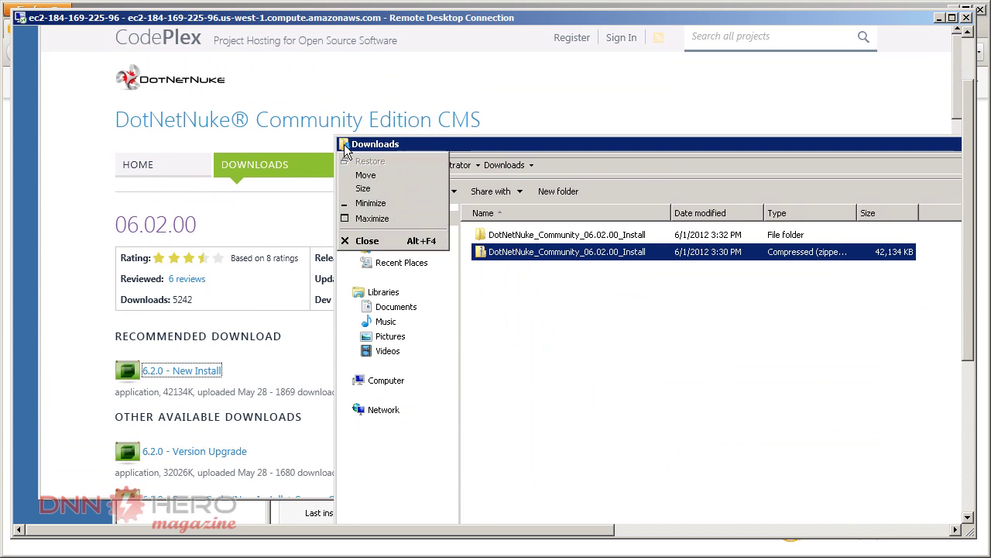
{"action": "left_click_drag", "start_coordinate": [969, 125], "coordinate": [976, 76]}
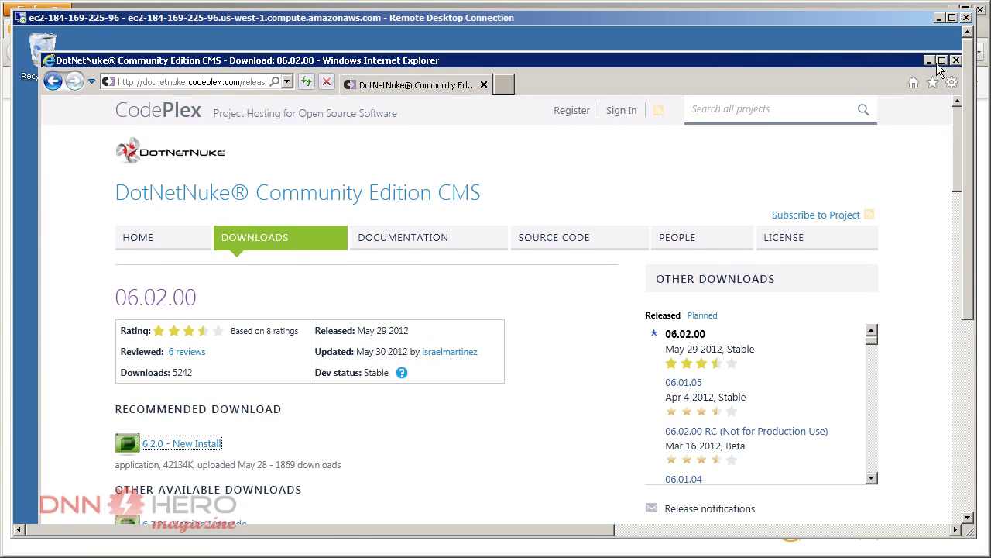
{"action": "left_click", "coordinate": [930, 60]}
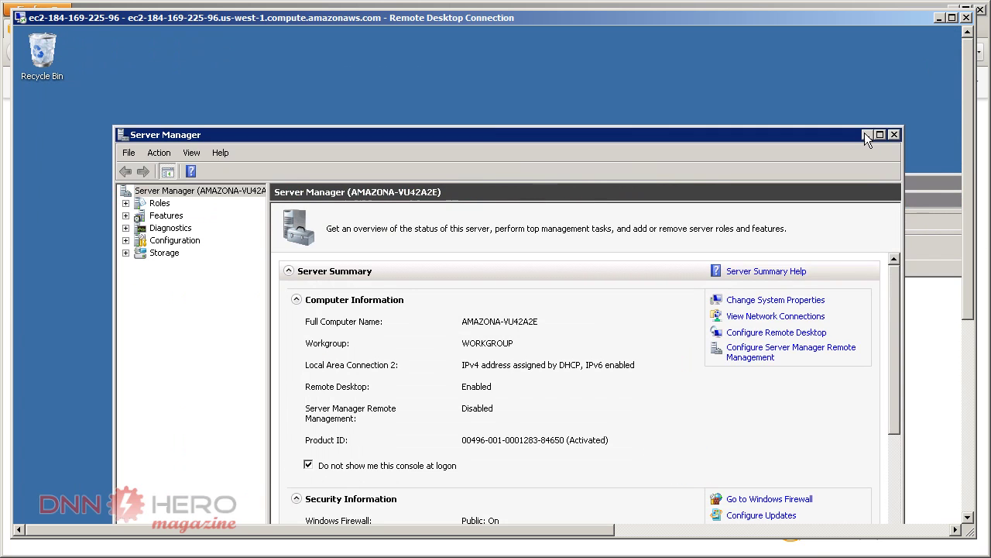
{"action": "left_click", "coordinate": [868, 135]}
{"action": "left_click_drag", "start_coordinate": [969, 282], "coordinate": [967, 496]}
Launch SQL Server Management Studio from the Microsoft SQL Server 2008 R2 programs group.
{"action": "left_click", "coordinate": [43, 507]}
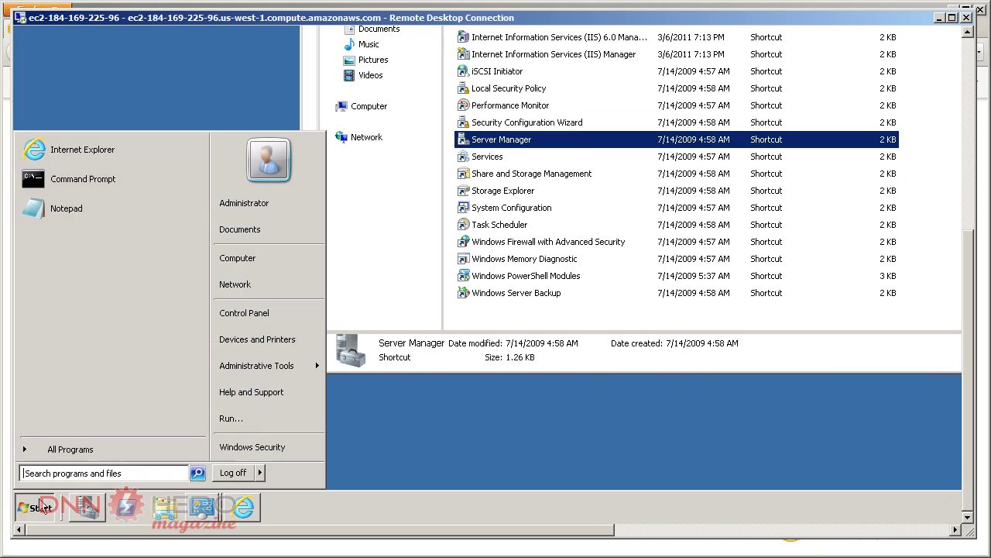
{"action": "left_click", "coordinate": [81, 448]}
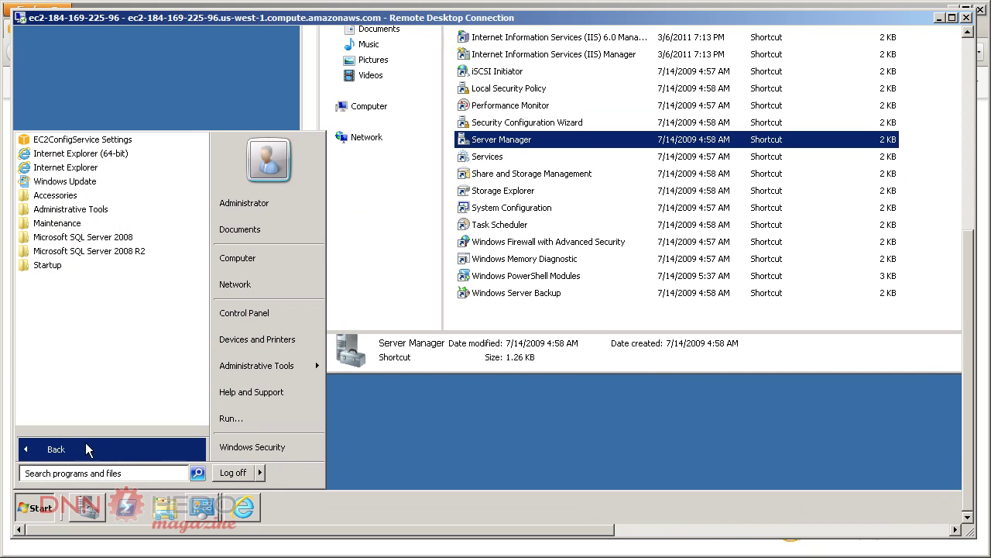
{"action": "left_click", "coordinate": [88, 254]}
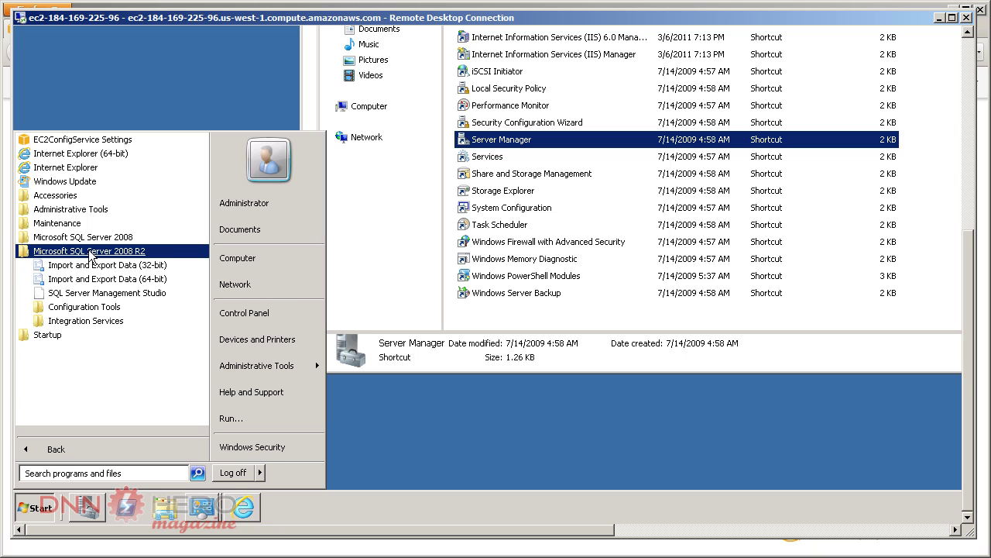
{"action": "left_click", "coordinate": [89, 300]}
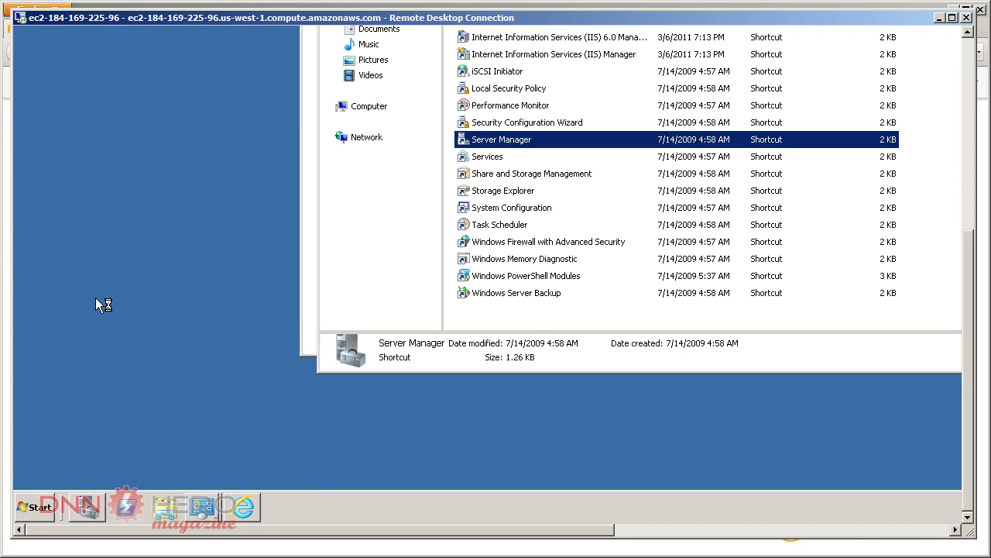
{"action": "left_click_drag", "start_coordinate": [969, 328], "coordinate": [980, 222]}
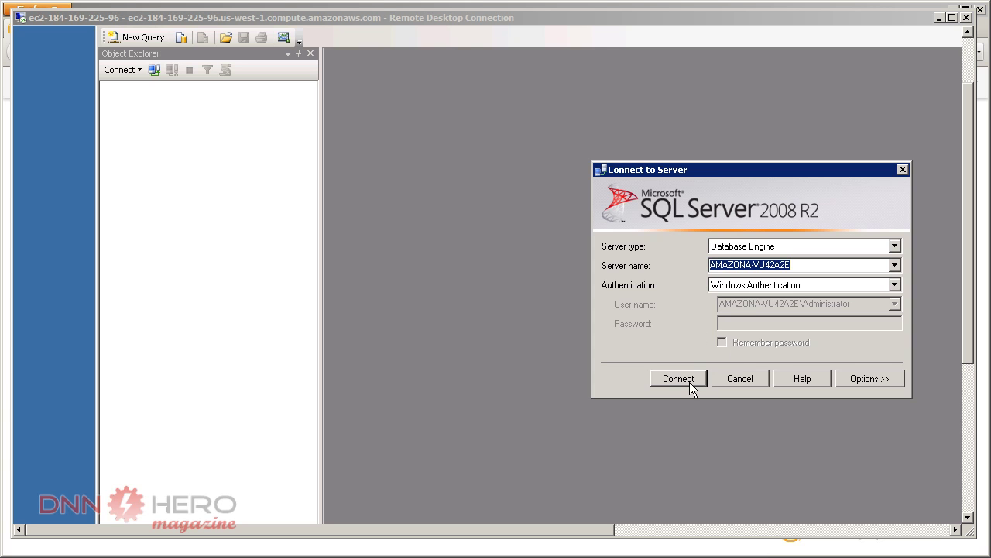
Copy the server name AMAZONA-VU42A2E and connect with Windows Authentication.
{"action": "left_click", "coordinate": [735, 266]}
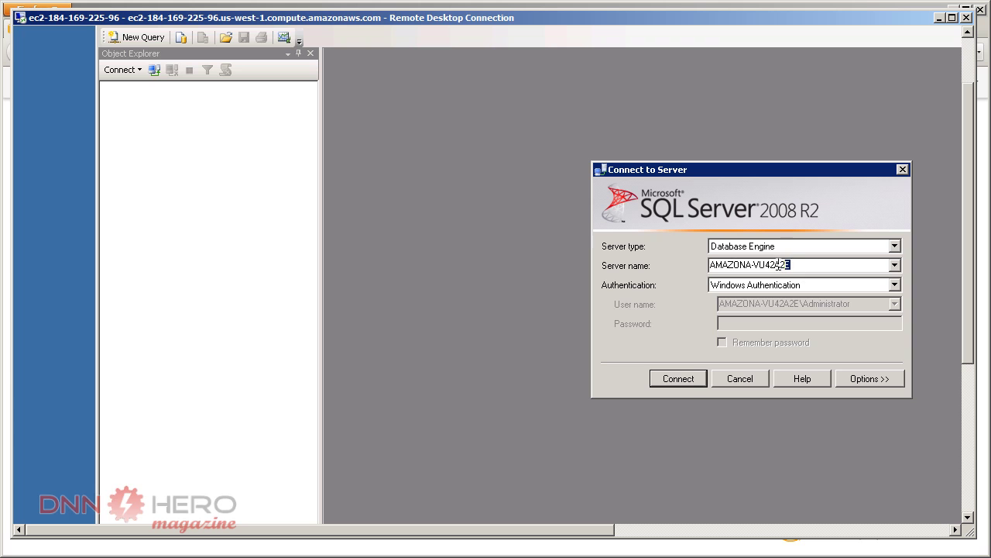
{"action": "left_click_drag", "start_coordinate": [785, 267], "coordinate": [711, 272]}
{"action": "right_click", "coordinate": [728, 268]}
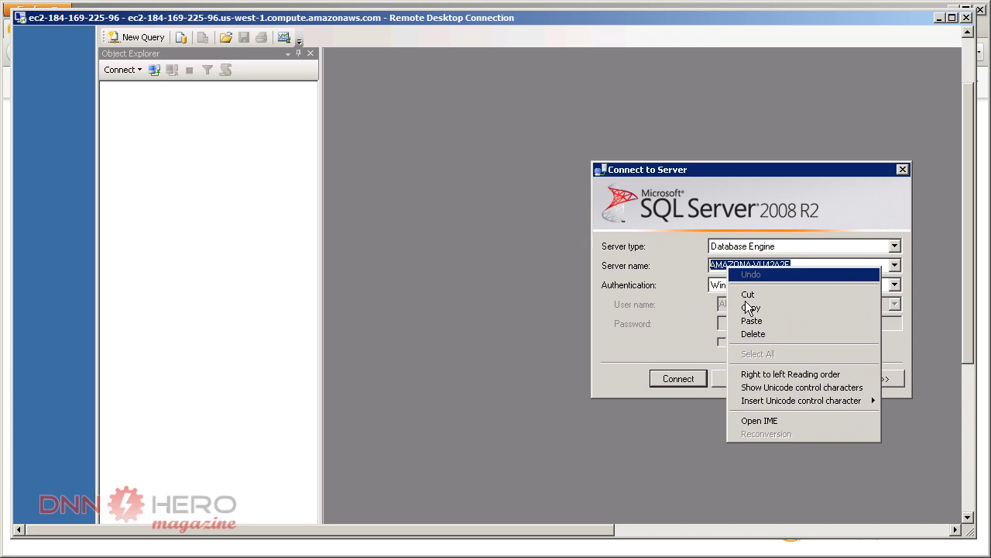
{"action": "left_click", "coordinate": [736, 309]}
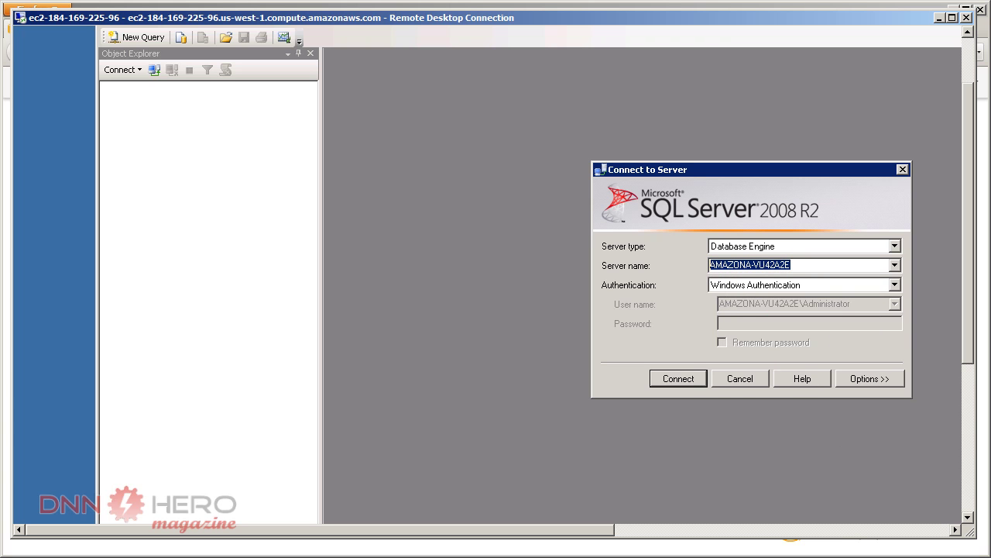
{"action": "key", "text": "alt+Tab"}
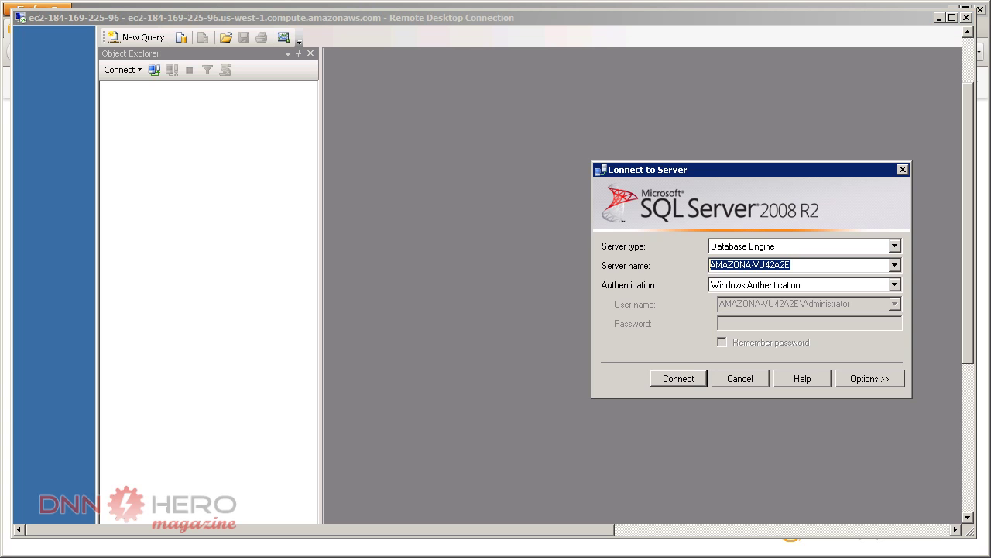
{"action": "left_click", "coordinate": [678, 379]}
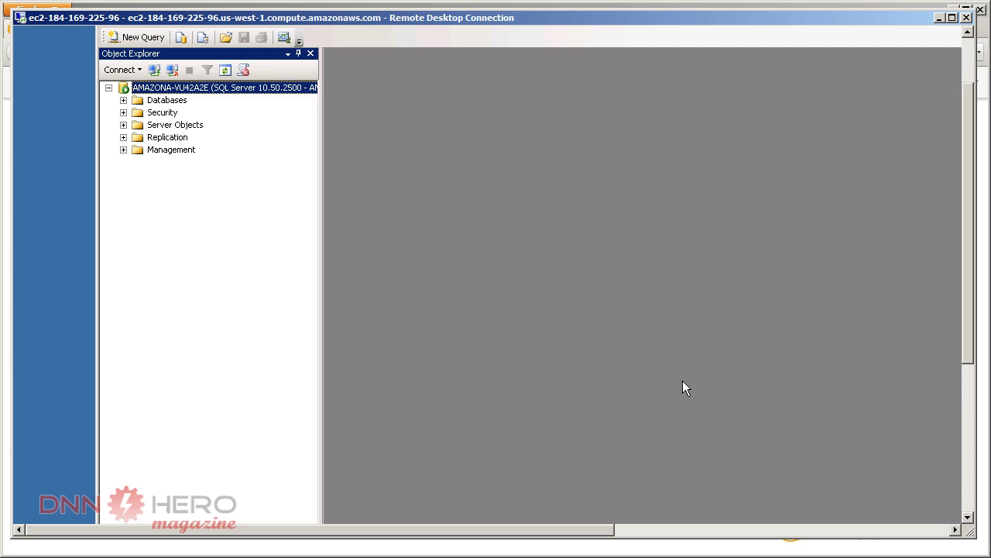
Create a database named dnn62 through New Database on the Databases node.
{"action": "left_click", "coordinate": [123, 101]}
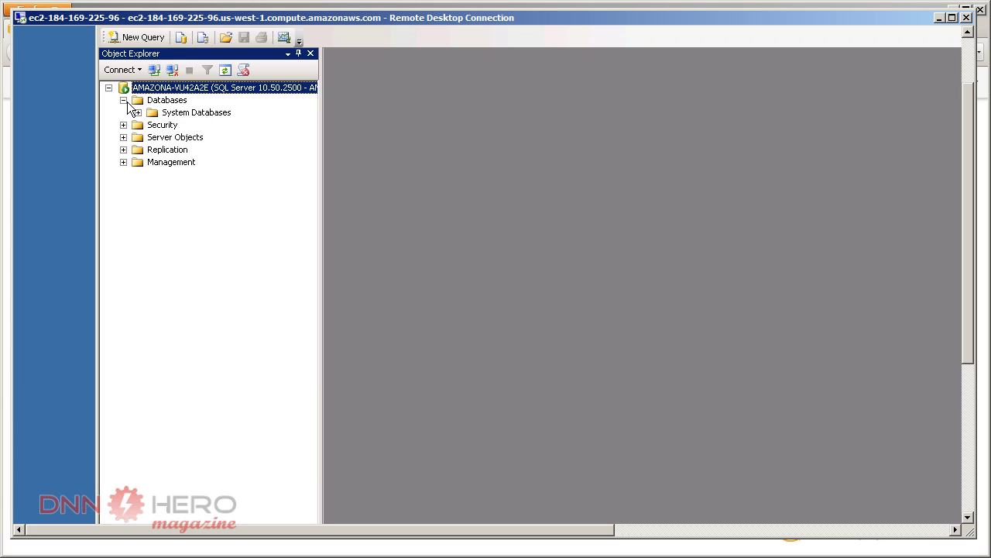
{"action": "left_click", "coordinate": [154, 104]}
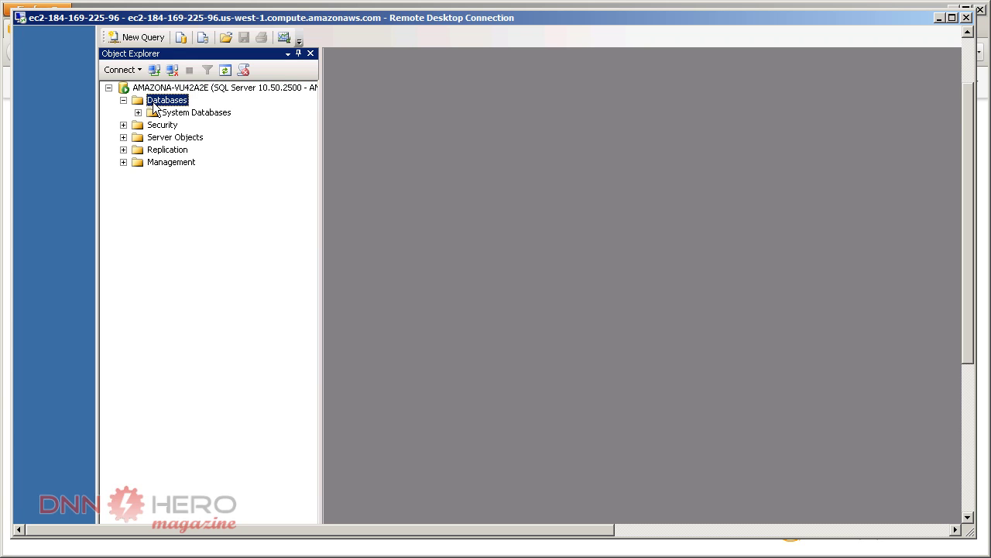
{"action": "right_click", "coordinate": [154, 103]}
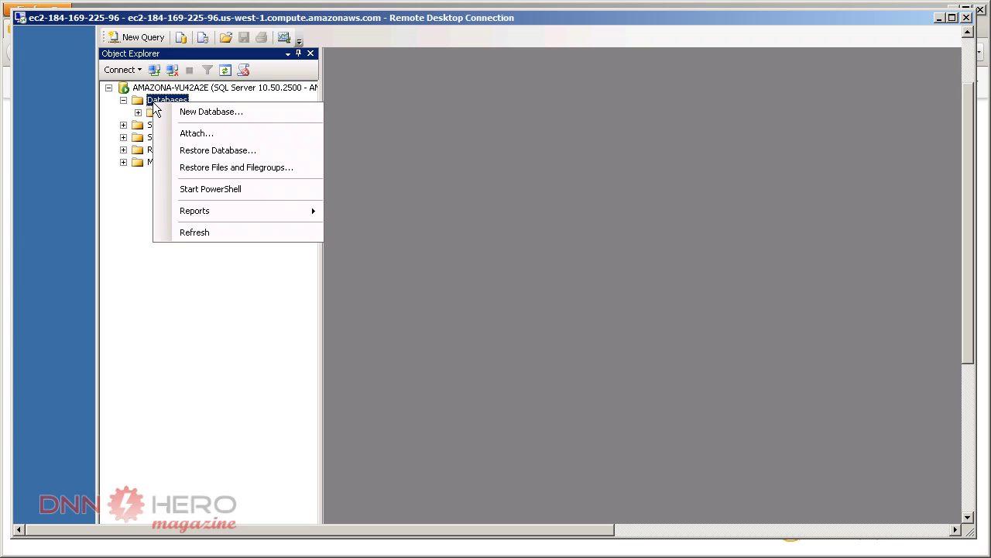
{"action": "left_click", "coordinate": [187, 113]}
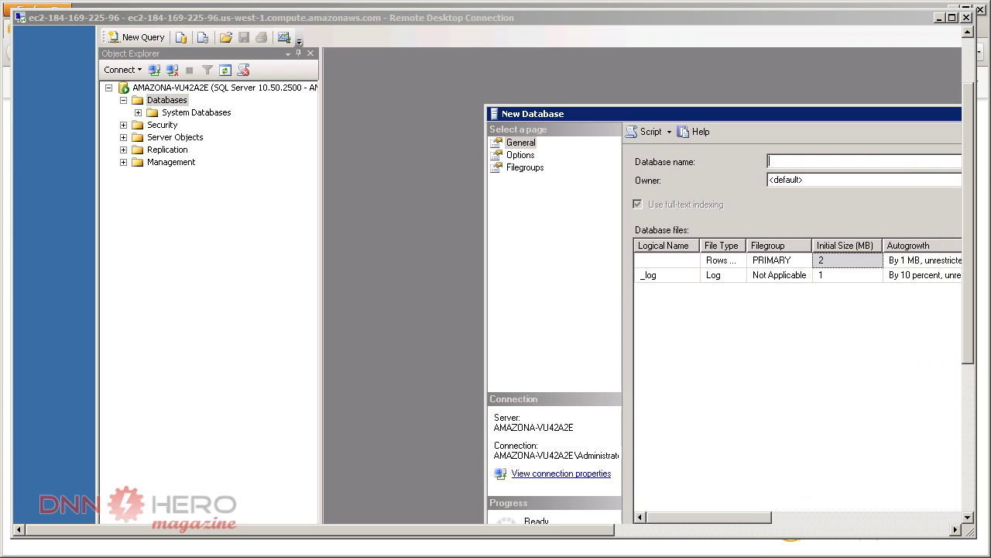
{"action": "left_click", "coordinate": [781, 164]}
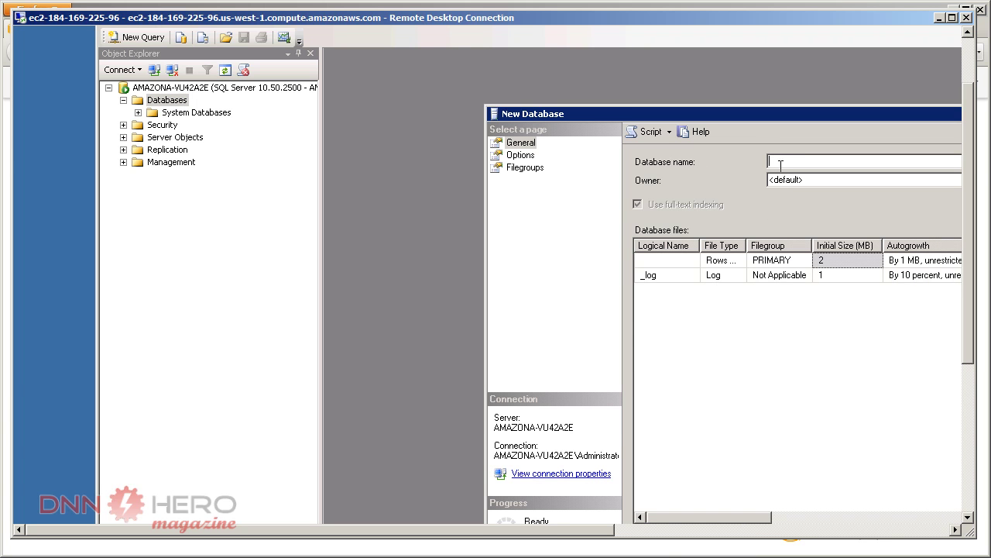
{"action": "type", "text": "dnn62"}
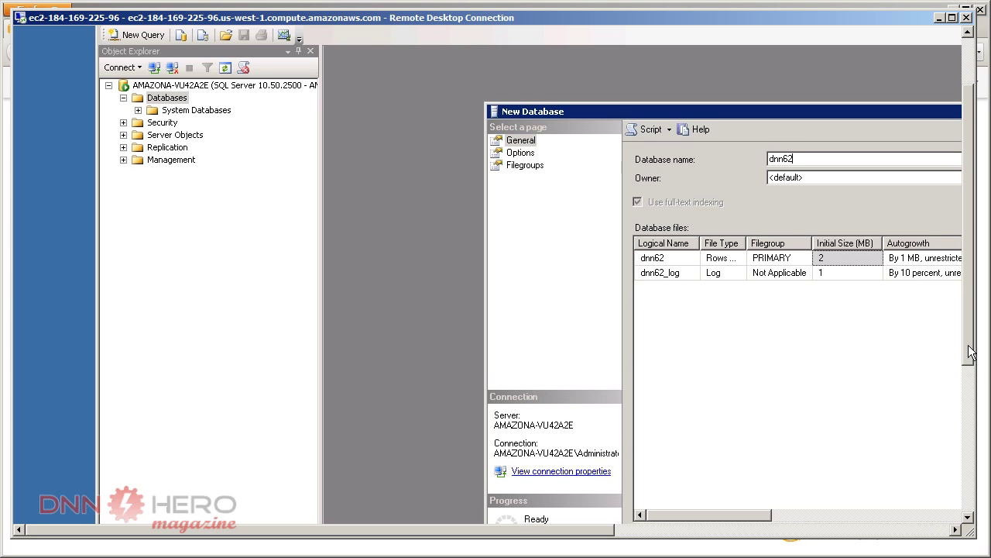
{"action": "left_click_drag", "start_coordinate": [966, 345], "coordinate": [969, 422]}
{"action": "left_click", "coordinate": [922, 444]}
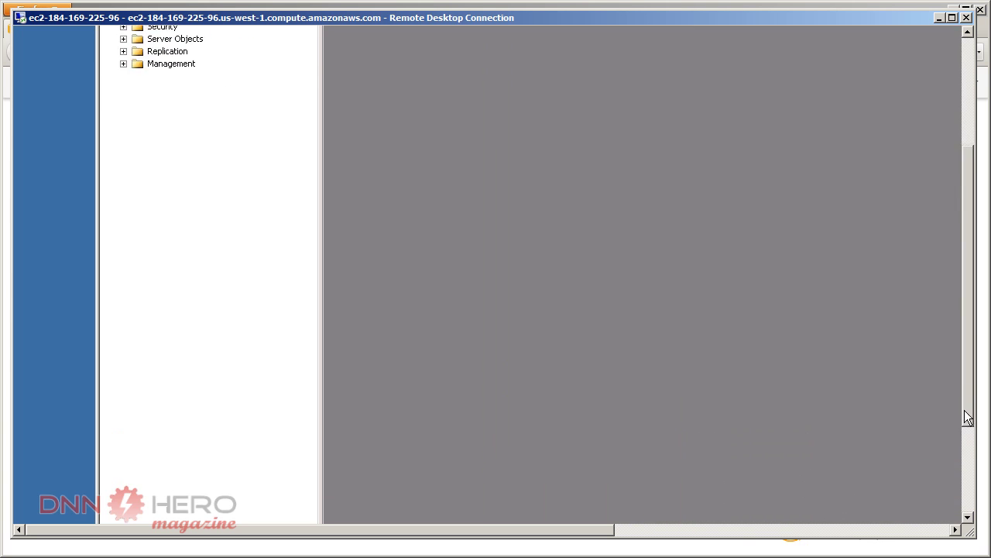
{"action": "left_click_drag", "start_coordinate": [967, 426], "coordinate": [959, 335]}
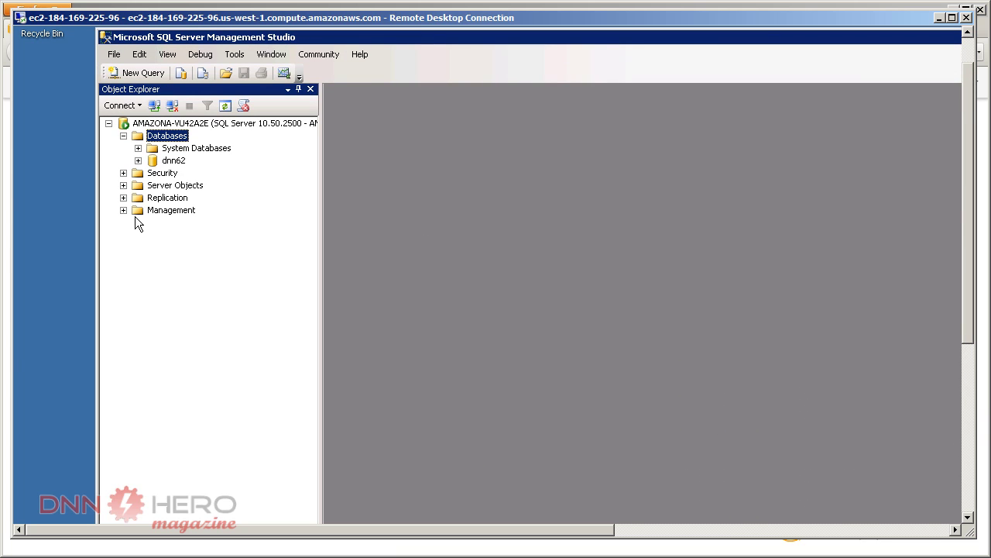
Open the properties of the sa login under Security > Logins.
{"action": "left_click", "coordinate": [123, 174]}
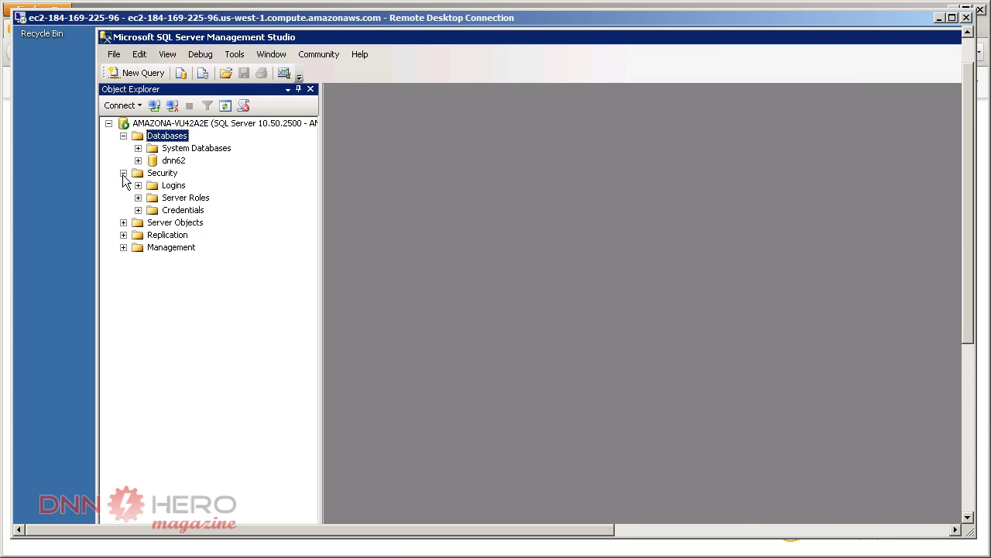
{"action": "left_click", "coordinate": [138, 185]}
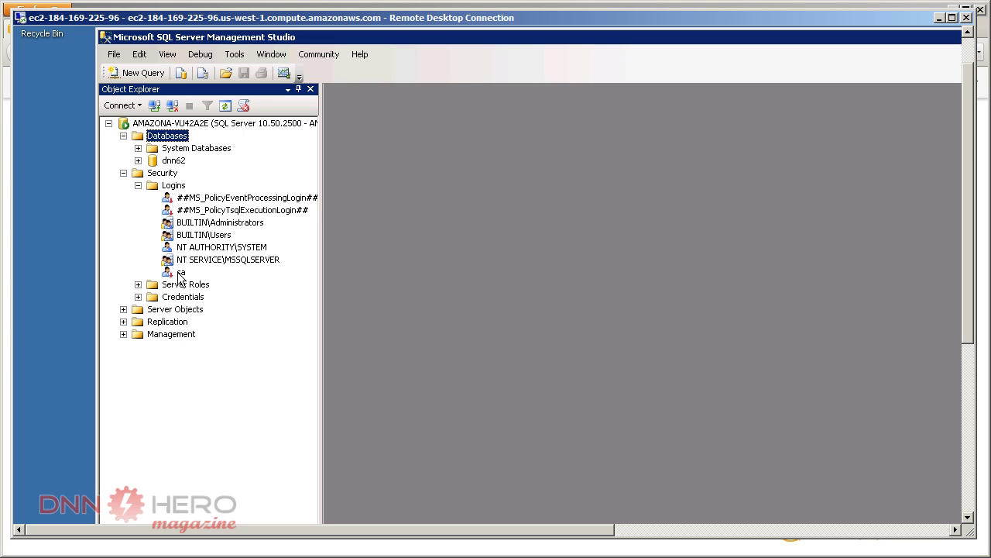
{"action": "left_click", "coordinate": [181, 272]}
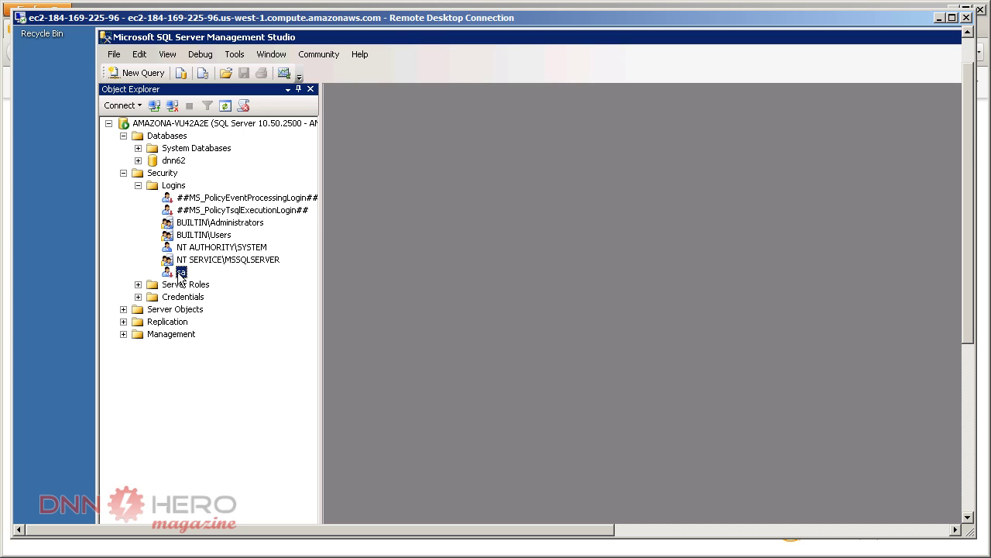
{"action": "right_click", "coordinate": [180, 275]}
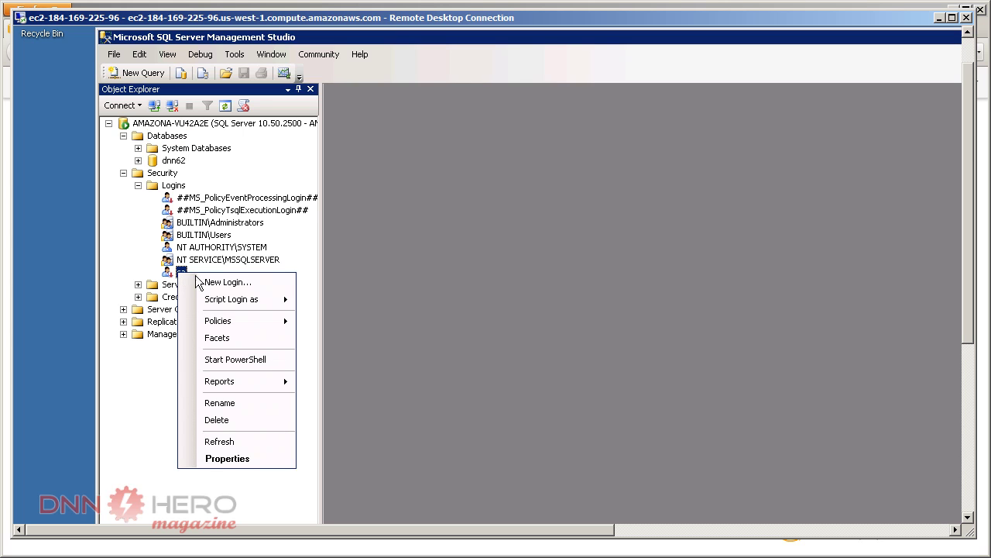
{"action": "left_click", "coordinate": [235, 458]}
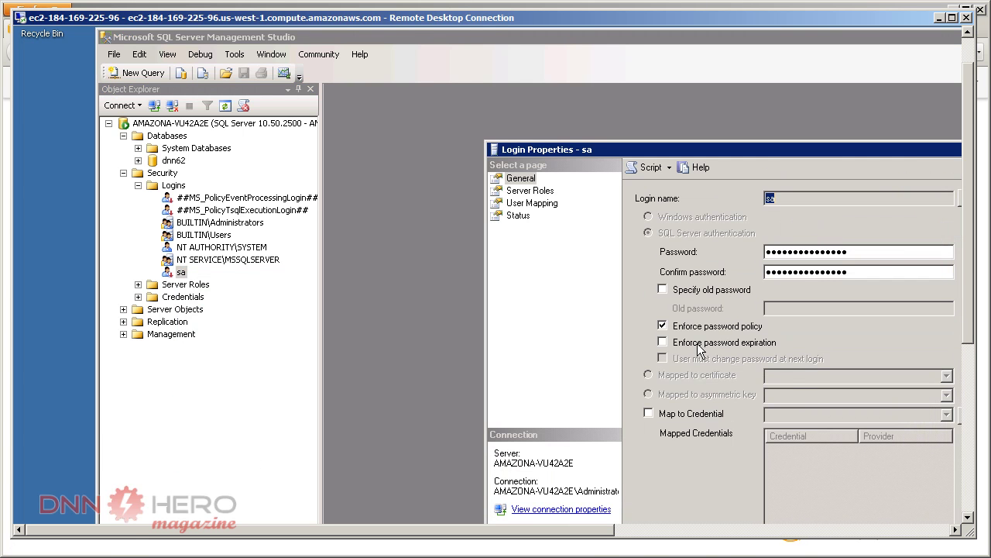
Turn off Enforce password policy for sa and enter and confirm a new password.
{"action": "left_click", "coordinate": [664, 327]}
{"action": "left_click", "coordinate": [664, 326]}
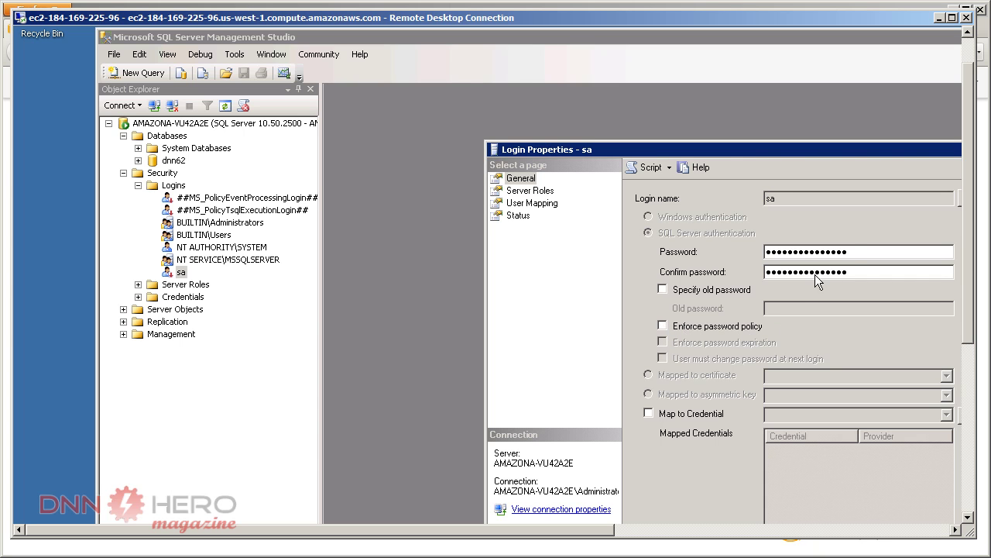
{"action": "left_click_drag", "start_coordinate": [849, 252], "coordinate": [698, 252]}
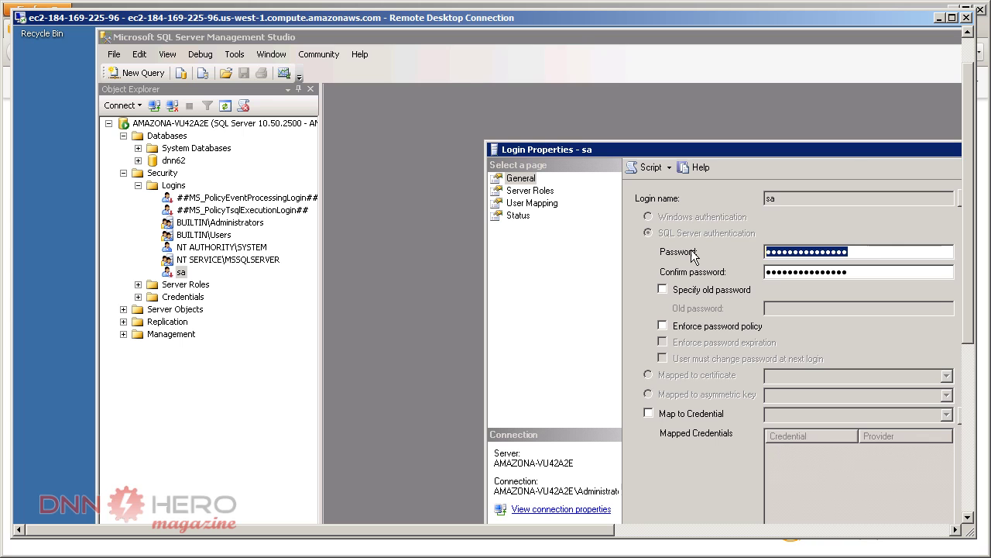
{"action": "type", "text": "p"}
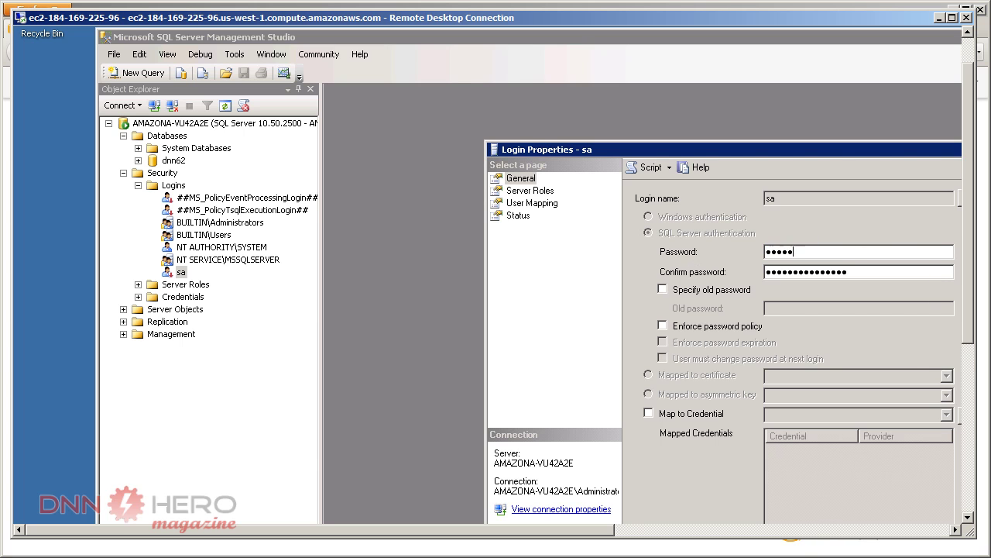
{"action": "key", "text": "Tab"}
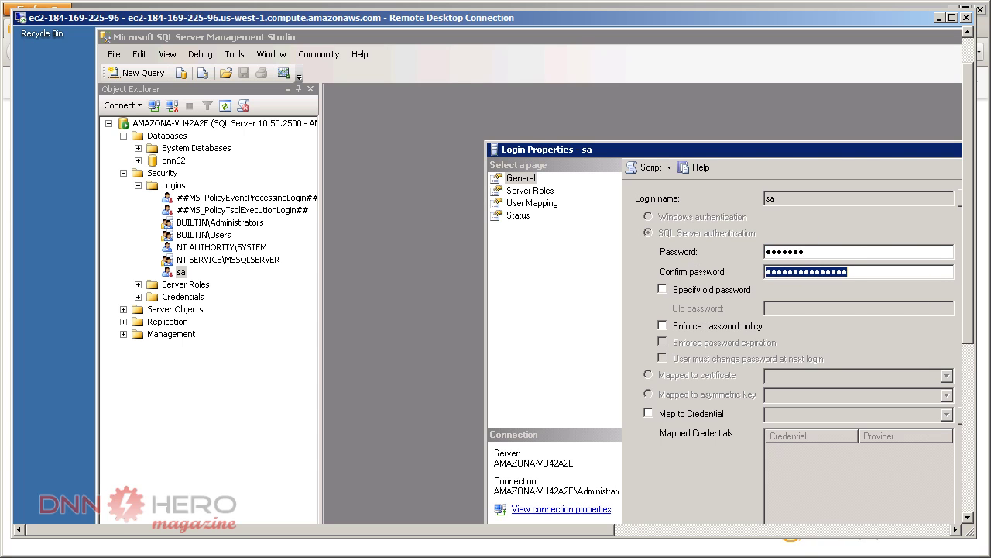
{"action": "type", "text": "pa"}
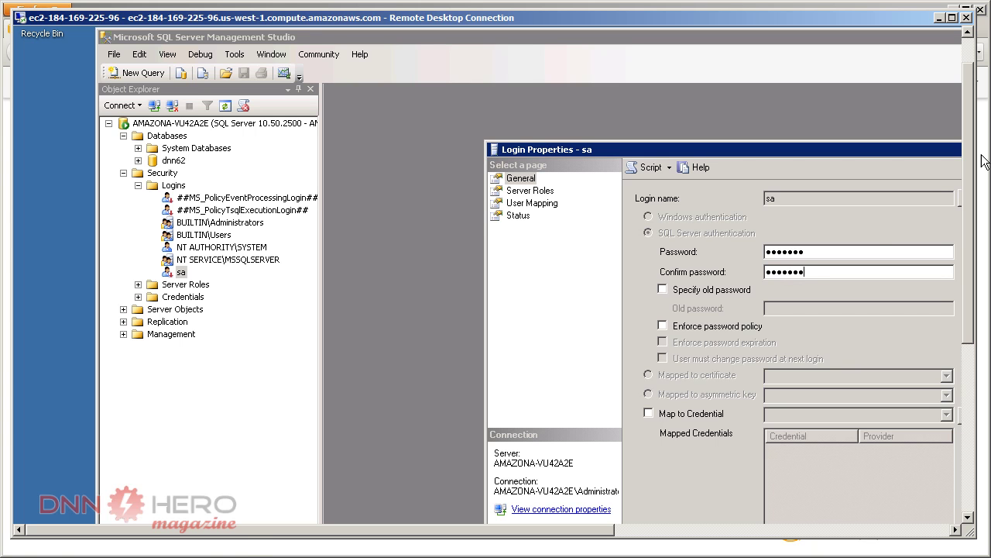
{"action": "left_click_drag", "start_coordinate": [968, 239], "coordinate": [965, 281]}
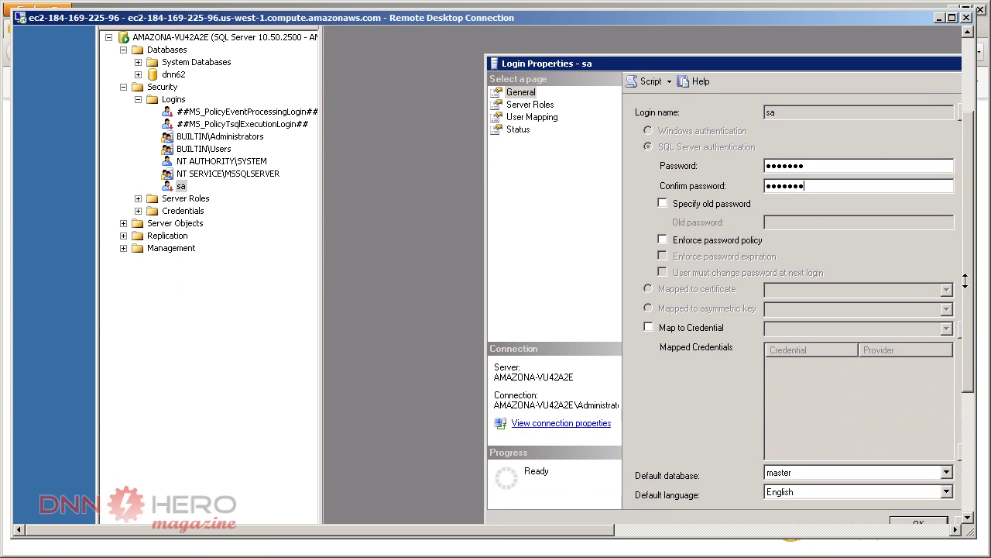
Set the sa login to Enabled on the Status page and save the changes.
{"action": "left_click", "coordinate": [517, 130]}
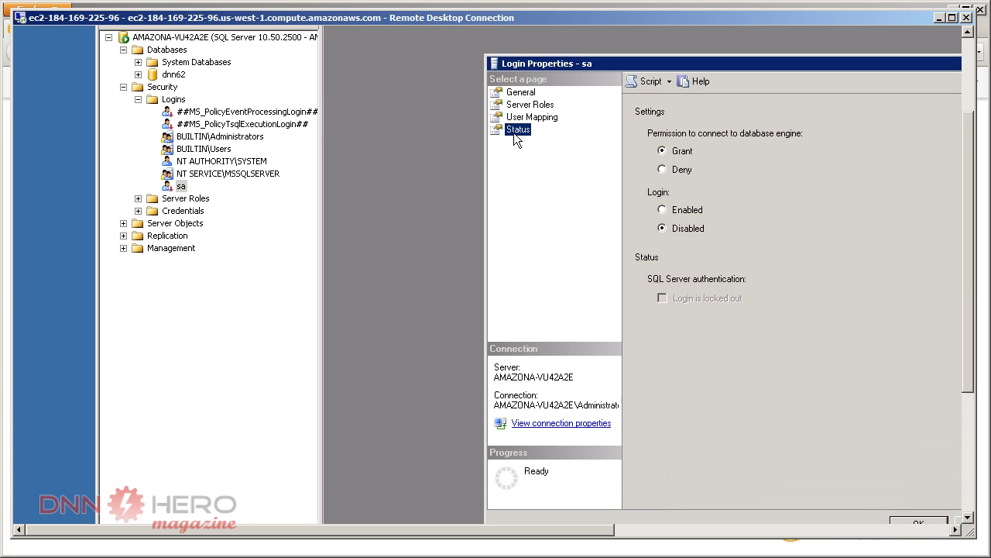
{"action": "left_click", "coordinate": [663, 210]}
{"action": "left_click_drag", "start_coordinate": [968, 280], "coordinate": [959, 338]}
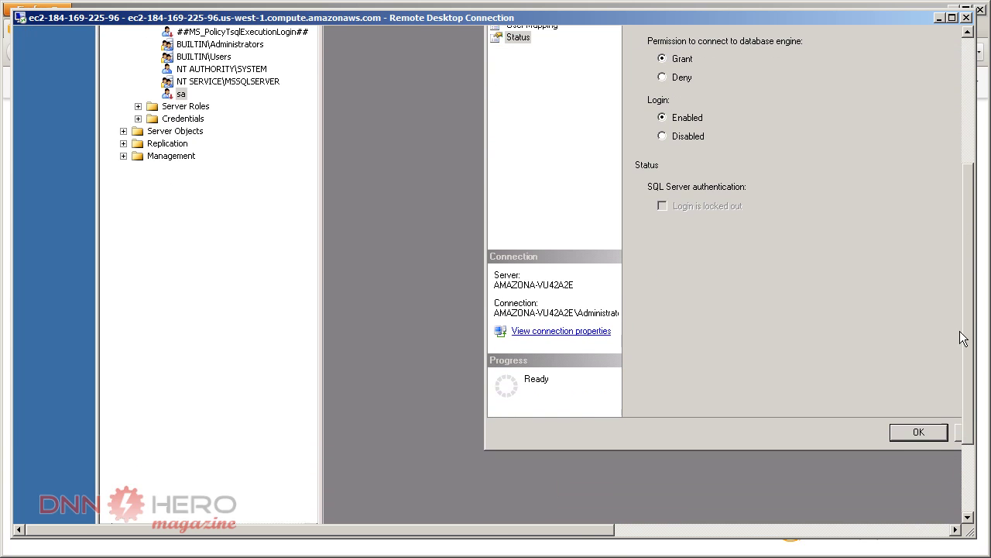
{"action": "left_click", "coordinate": [919, 432]}
{"action": "left_click_drag", "start_coordinate": [969, 382], "coordinate": [969, 275]}
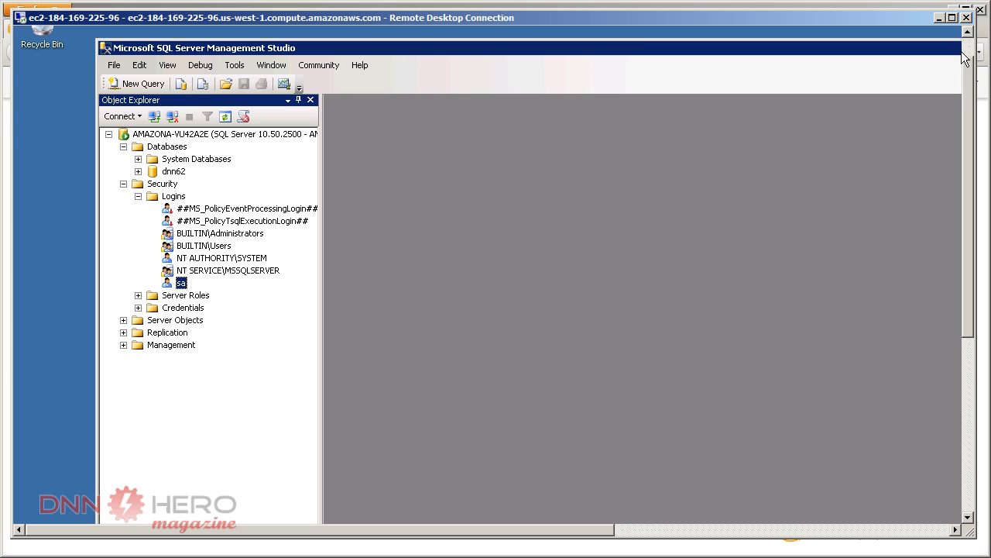
Close Management Studio, relaunch it from Start, and reconnect to AMAZONA-VU42A2E with Windows Authentication.
{"action": "double_click", "coordinate": [105, 53]}
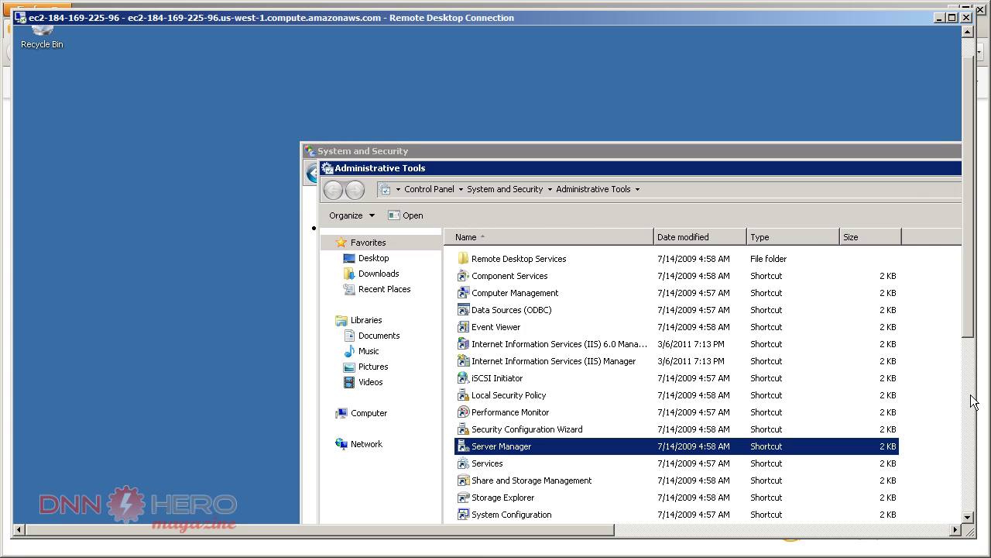
{"action": "left_click", "coordinate": [967, 399]}
{"action": "left_click", "coordinate": [968, 508]}
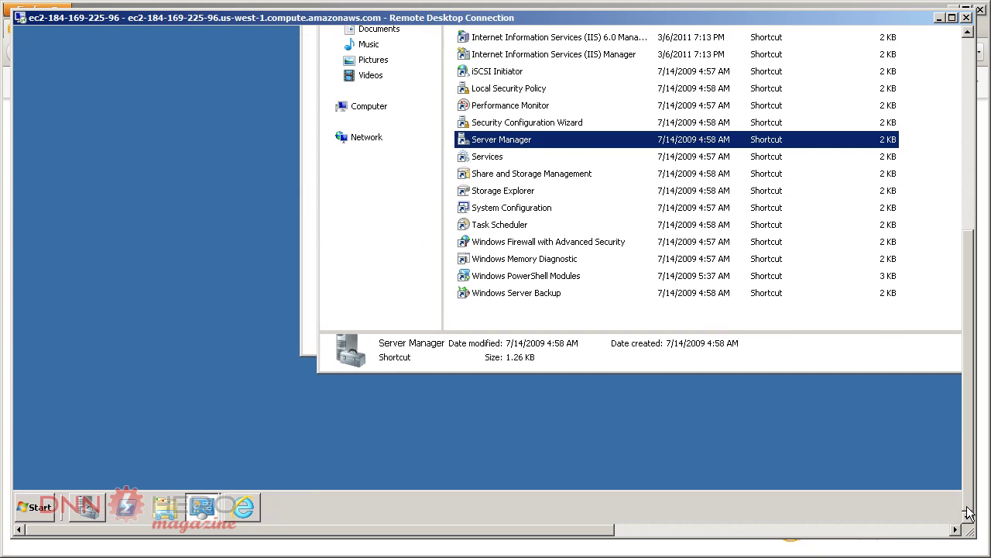
{"action": "left_click", "coordinate": [34, 511]}
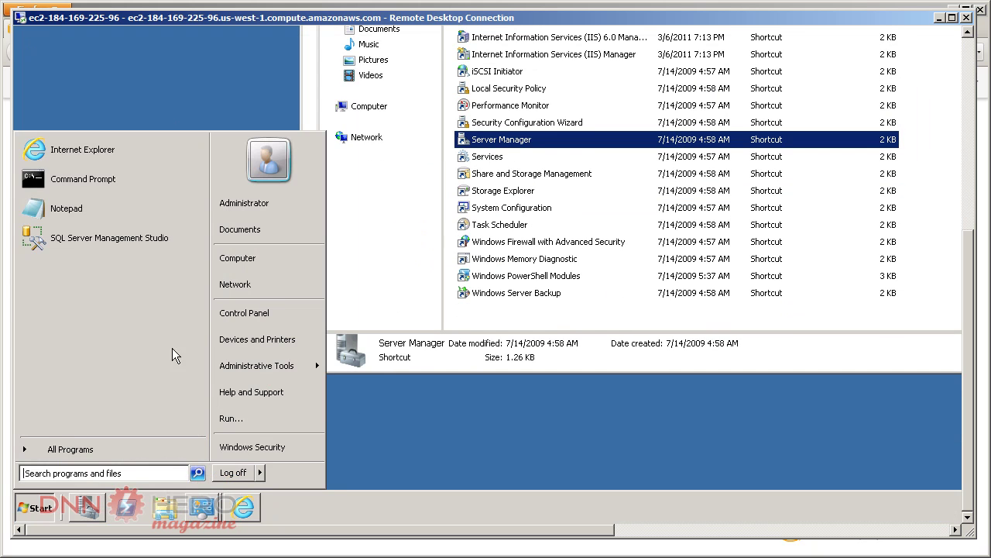
{"action": "left_click", "coordinate": [130, 241]}
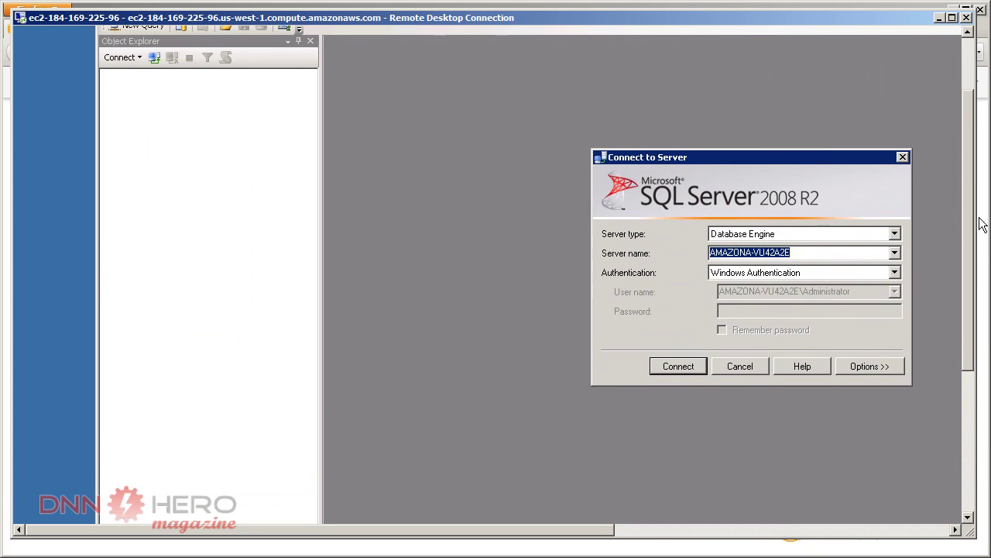
{"action": "left_click", "coordinate": [680, 369]}
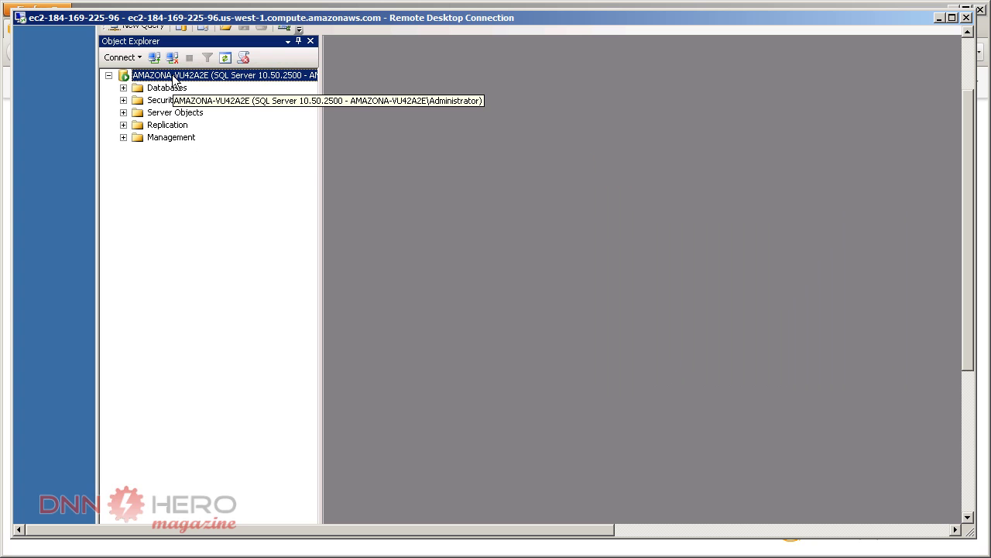
Set the server's Security page to SQL Server and Windows Authentication mode, save, and acknowledge the restart notice.
{"action": "right_click", "coordinate": [150, 76]}
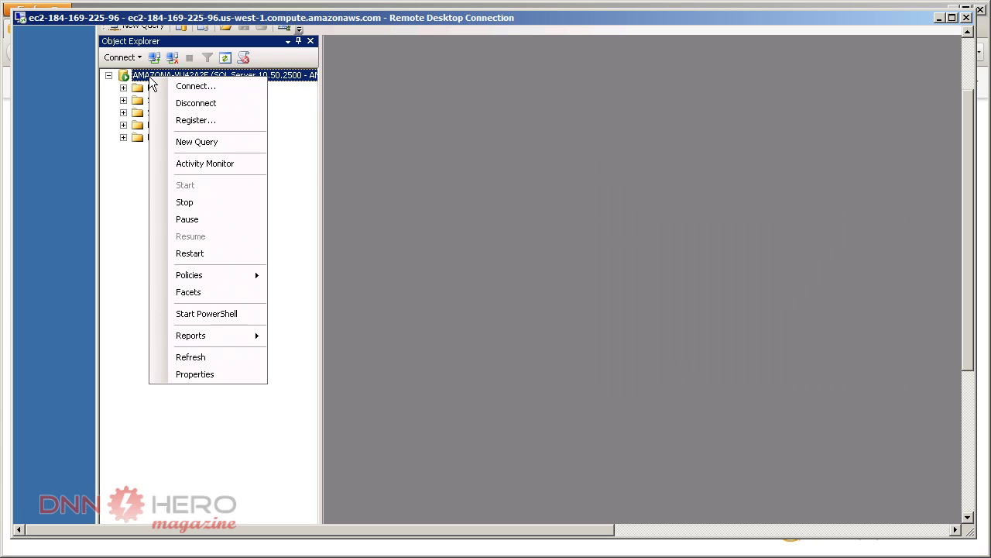
{"action": "left_click", "coordinate": [201, 375]}
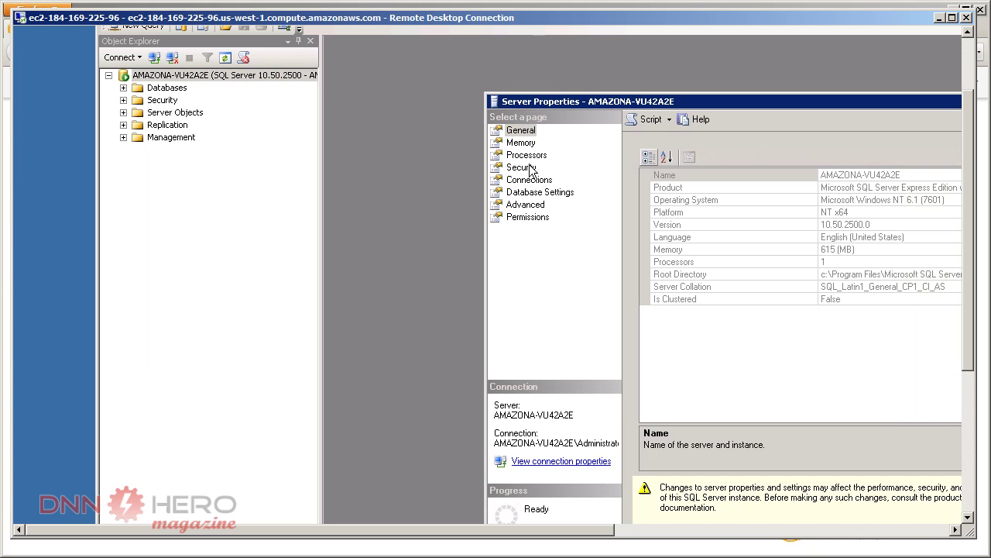
{"action": "left_click", "coordinate": [533, 167]}
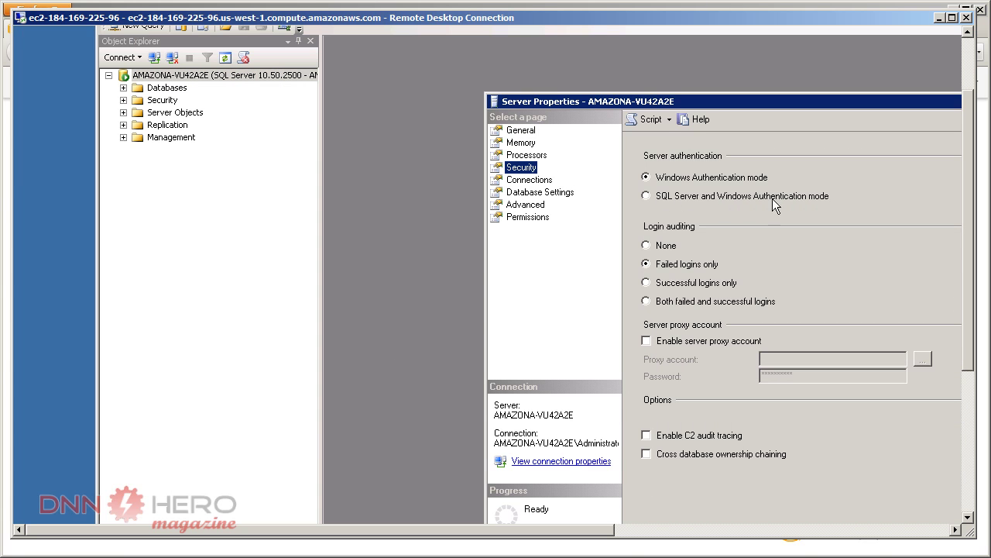
{"action": "left_click", "coordinate": [648, 197]}
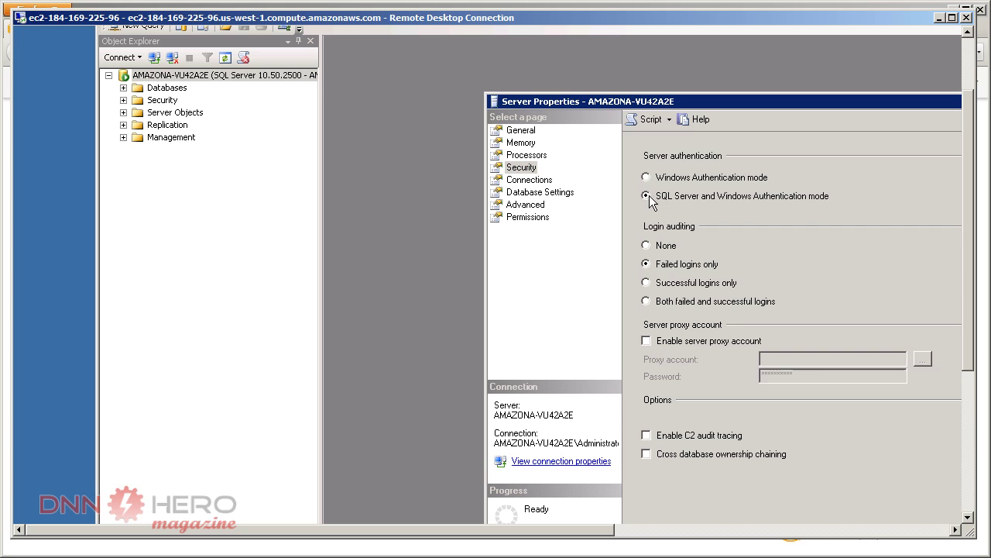
{"action": "left_click_drag", "start_coordinate": [657, 103], "coordinate": [499, 76]}
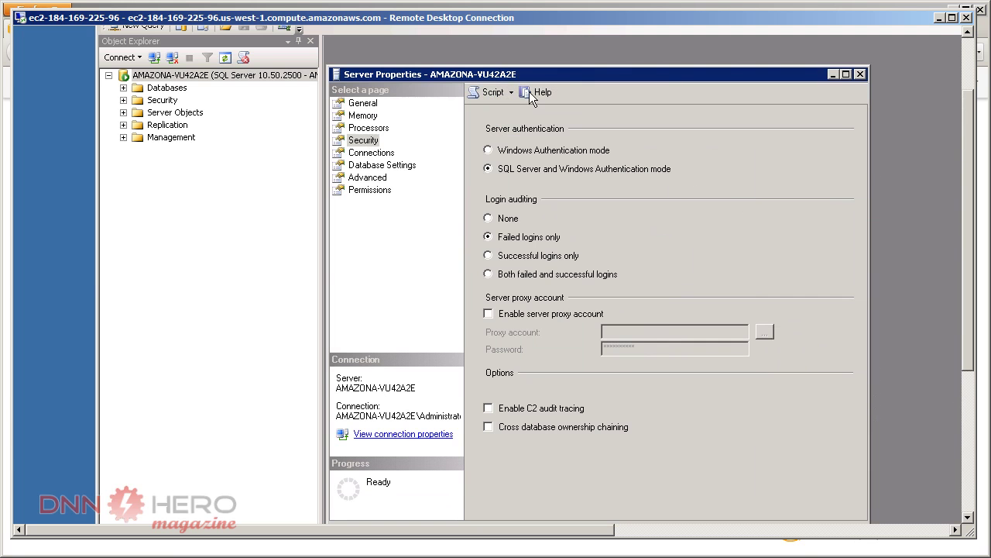
{"action": "scroll", "coordinate": [982, 391], "scroll_direction": "down", "scroll_amount": 3}
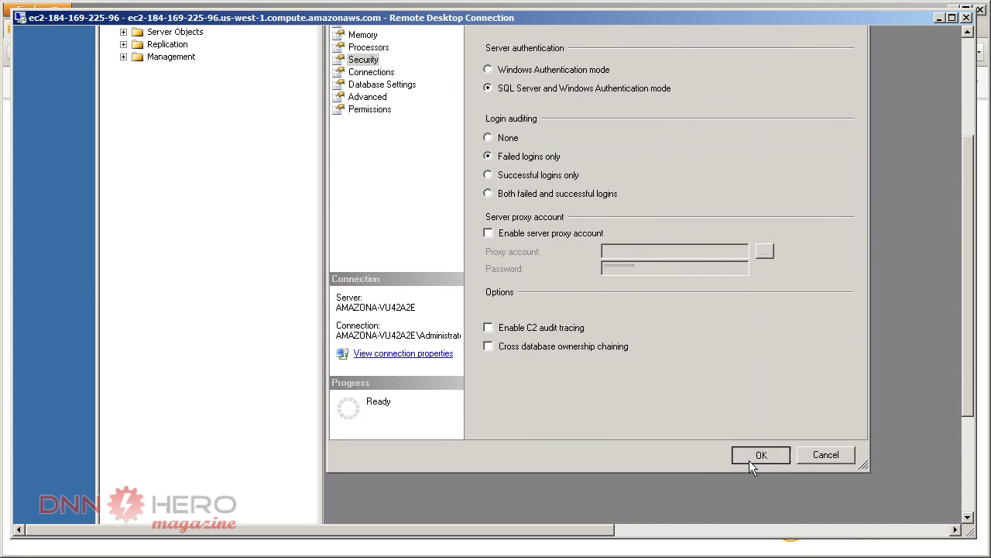
{"action": "left_click", "coordinate": [753, 457]}
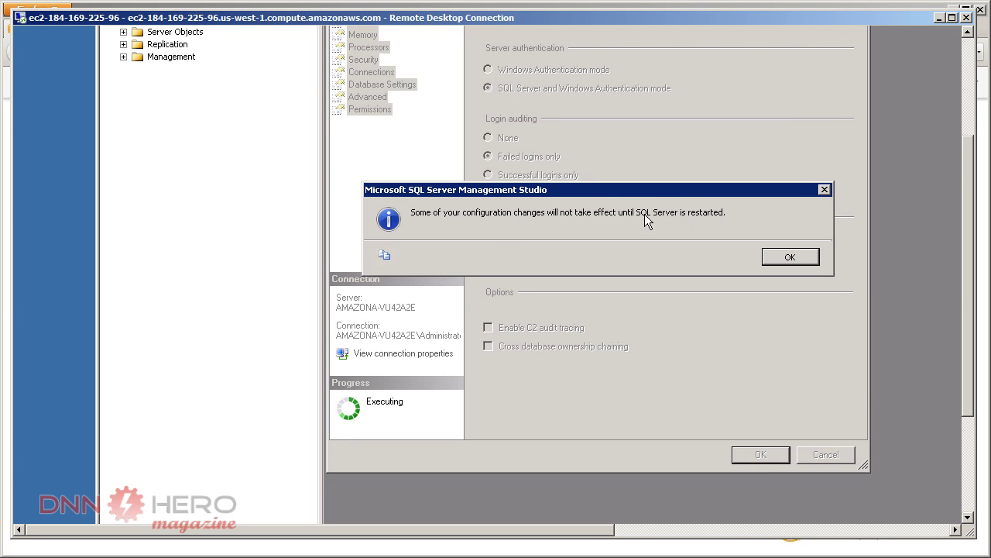
{"action": "left_click", "coordinate": [787, 258]}
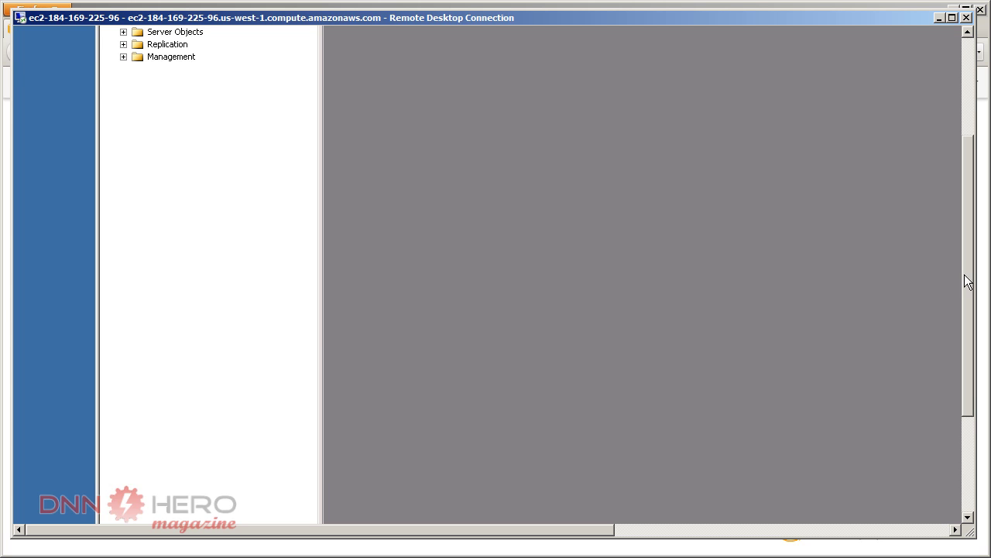
Open the Services console from Start > Administrative Tools.
{"action": "left_click_drag", "start_coordinate": [967, 281], "coordinate": [954, 166]}
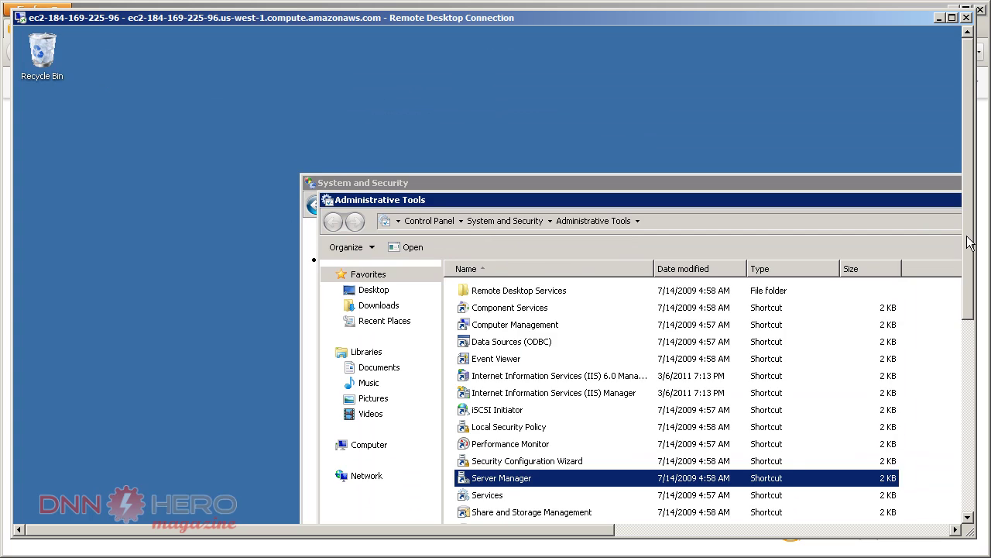
{"action": "left_click_drag", "start_coordinate": [967, 237], "coordinate": [964, 401]}
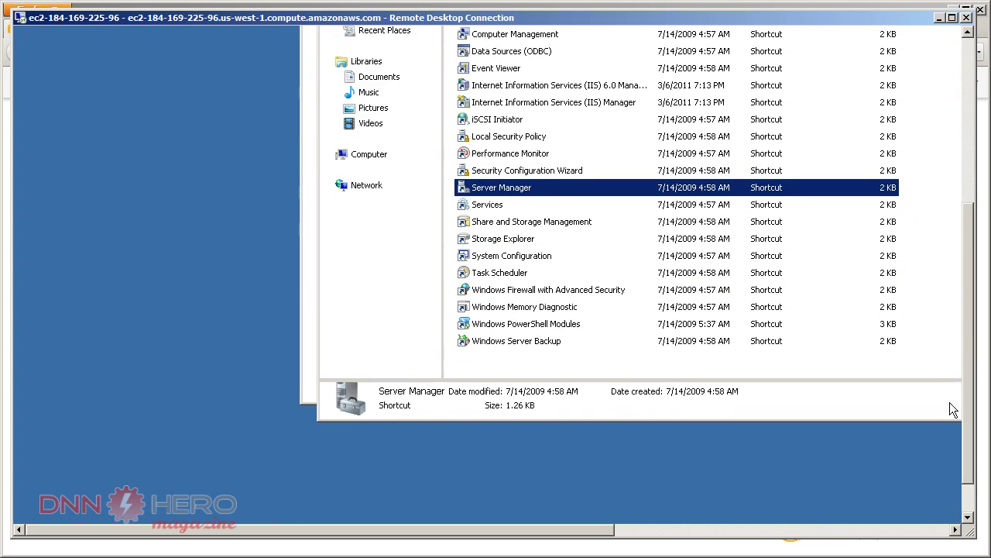
{"action": "left_click", "coordinate": [968, 508]}
{"action": "left_click", "coordinate": [33, 500]}
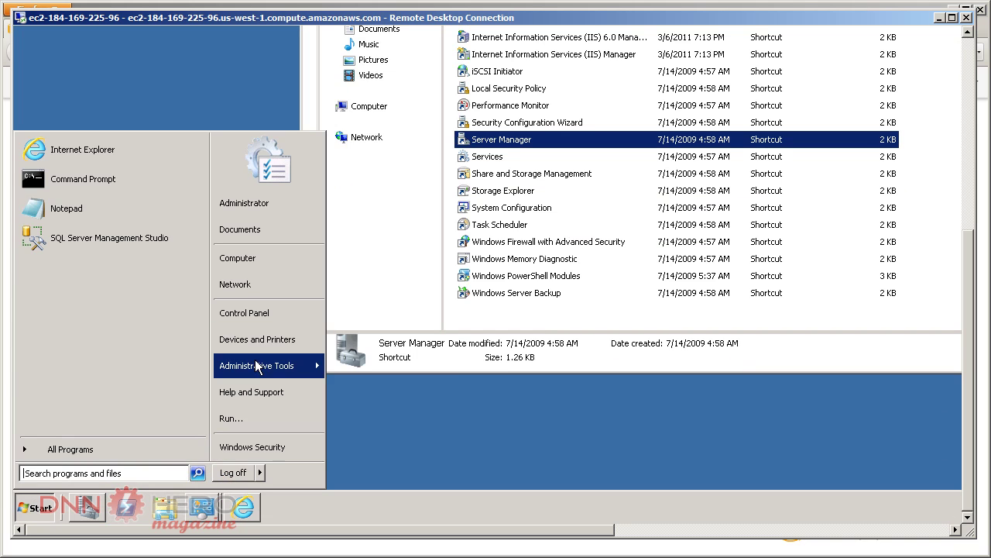
{"action": "mouse_move", "coordinate": [259, 366]}
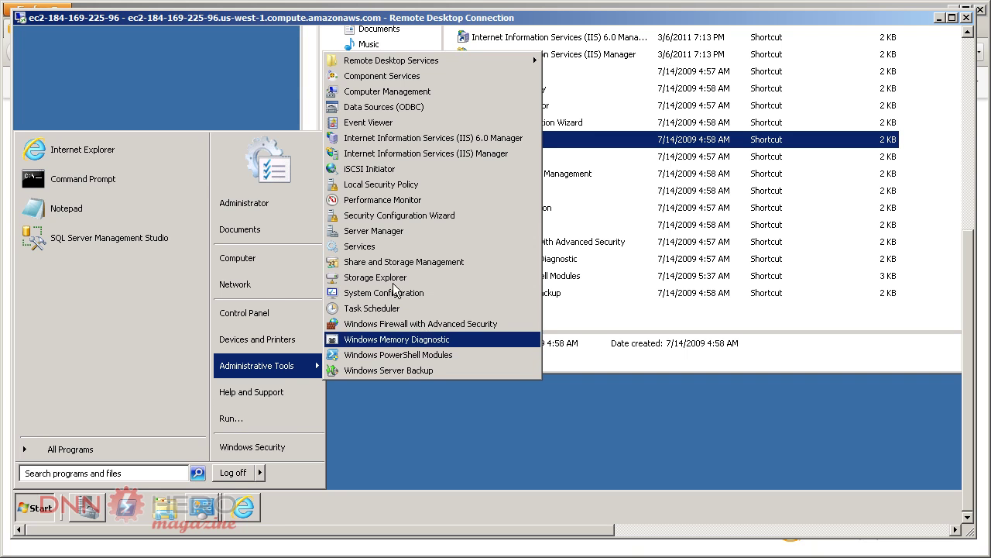
{"action": "left_click", "coordinate": [370, 246]}
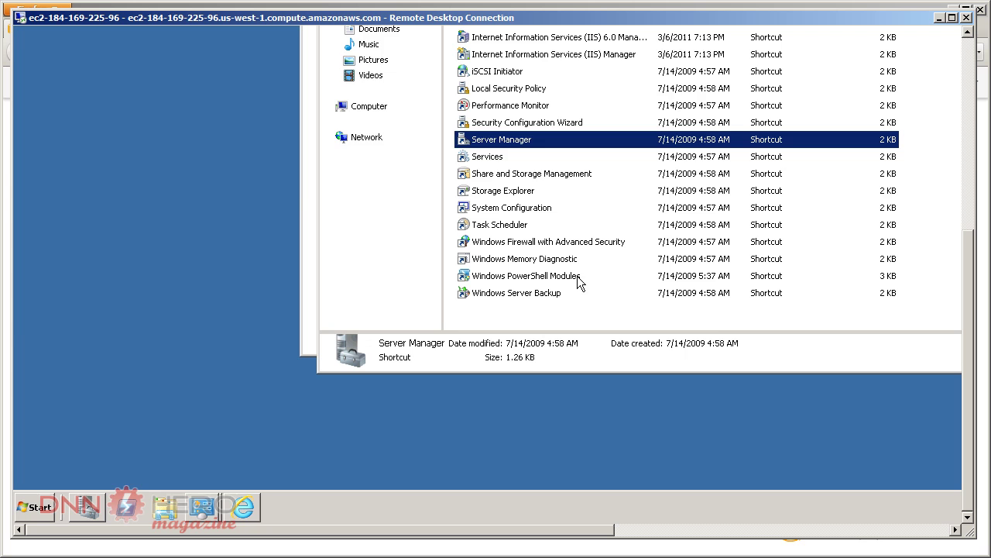
Stop and then start the SQL Server (MSSQLSERVER) service, then close Services.
{"action": "left_click_drag", "start_coordinate": [969, 302], "coordinate": [957, 170]}
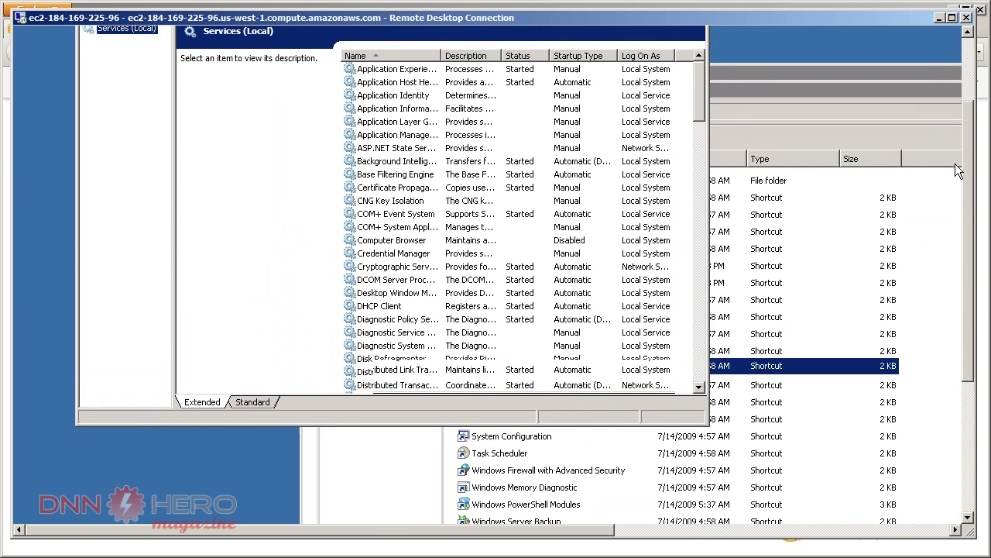
{"action": "left_click_drag", "start_coordinate": [702, 130], "coordinate": [702, 310]}
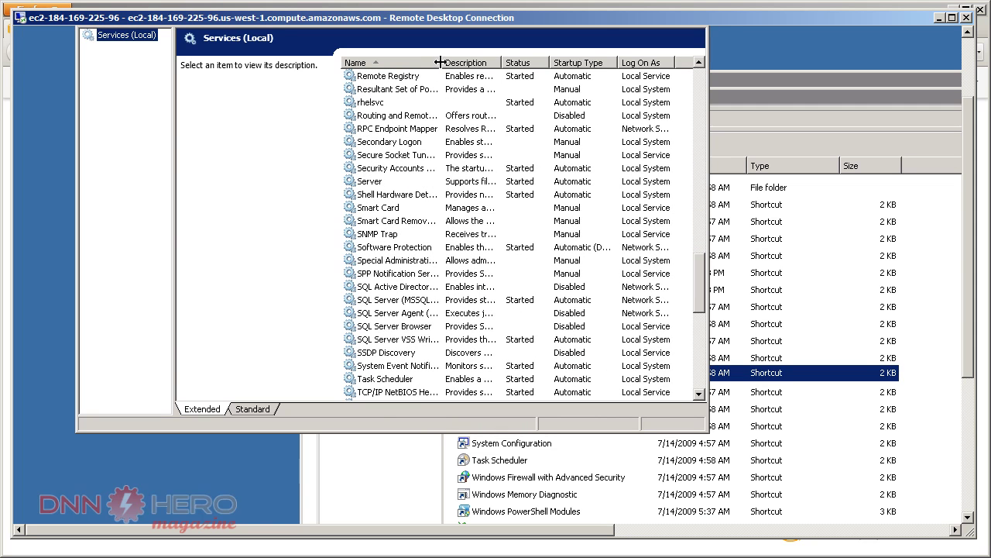
{"action": "left_click_drag", "start_coordinate": [440, 62], "coordinate": [478, 62]}
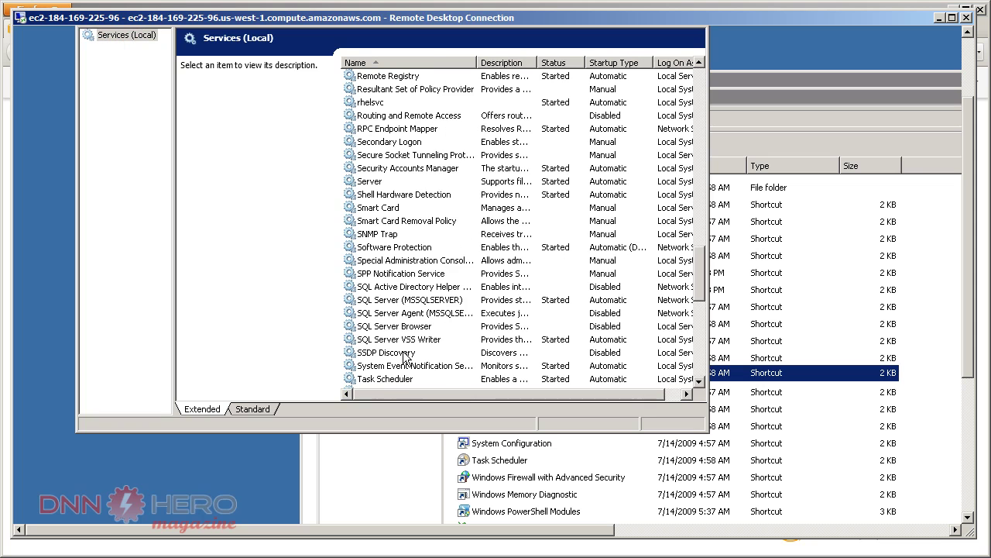
{"action": "left_click", "coordinate": [420, 304]}
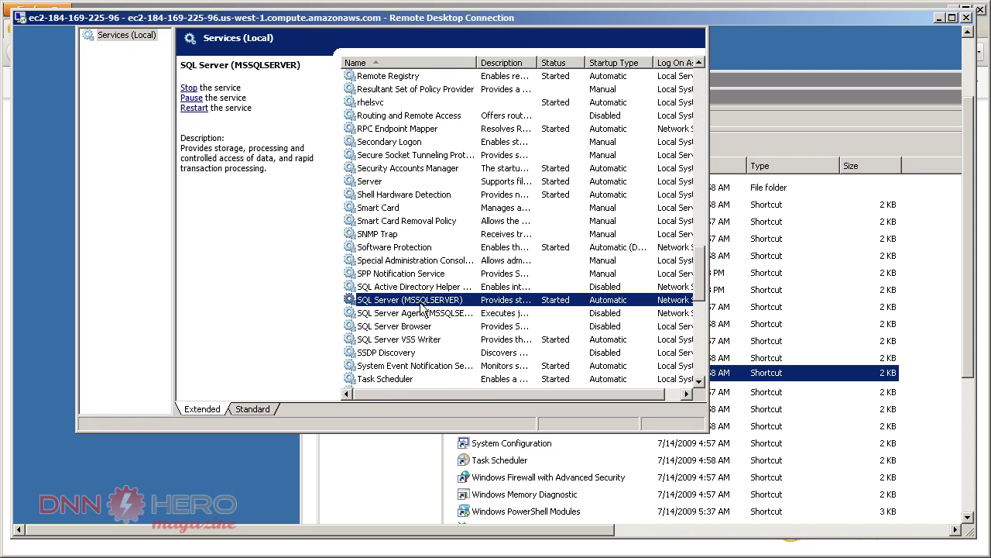
{"action": "right_click", "coordinate": [588, 306]}
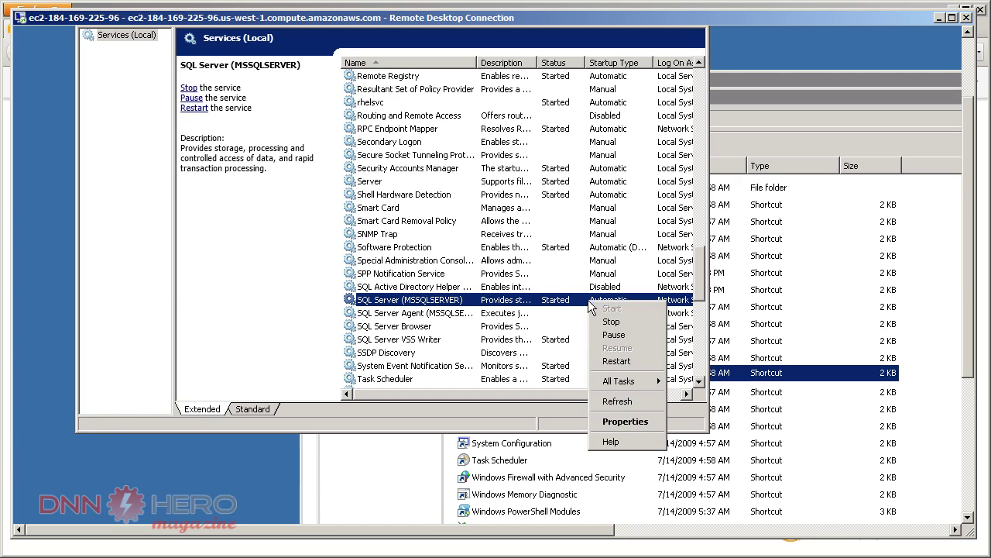
{"action": "left_click", "coordinate": [616, 326]}
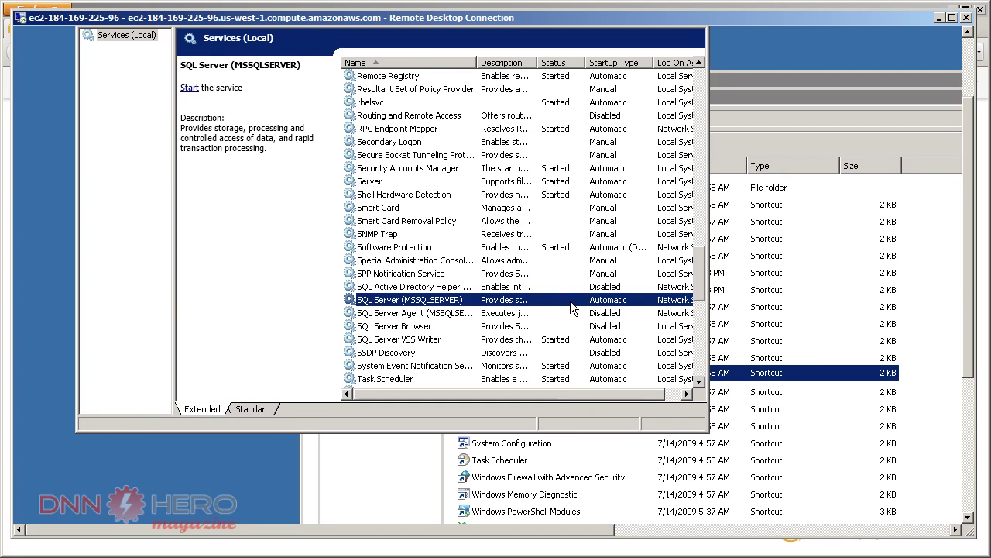
{"action": "right_click", "coordinate": [570, 306]}
{"action": "left_click", "coordinate": [596, 309]}
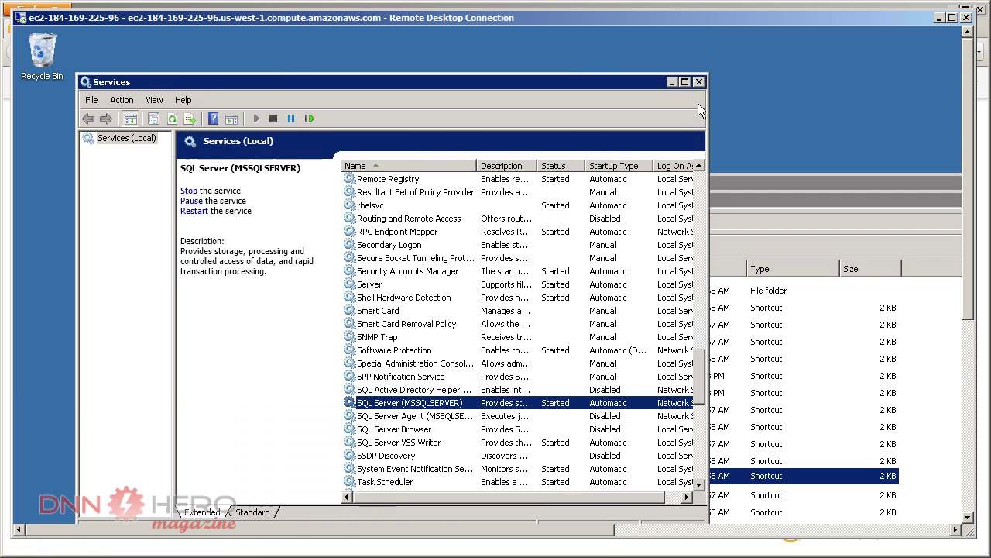
{"action": "left_click", "coordinate": [704, 93]}
Relaunch Management Studio and connect to AMAZONA-VU42A2E as sa using SQL Server Authentication and its password.
{"action": "left_click_drag", "start_coordinate": [969, 305], "coordinate": [969, 502]}
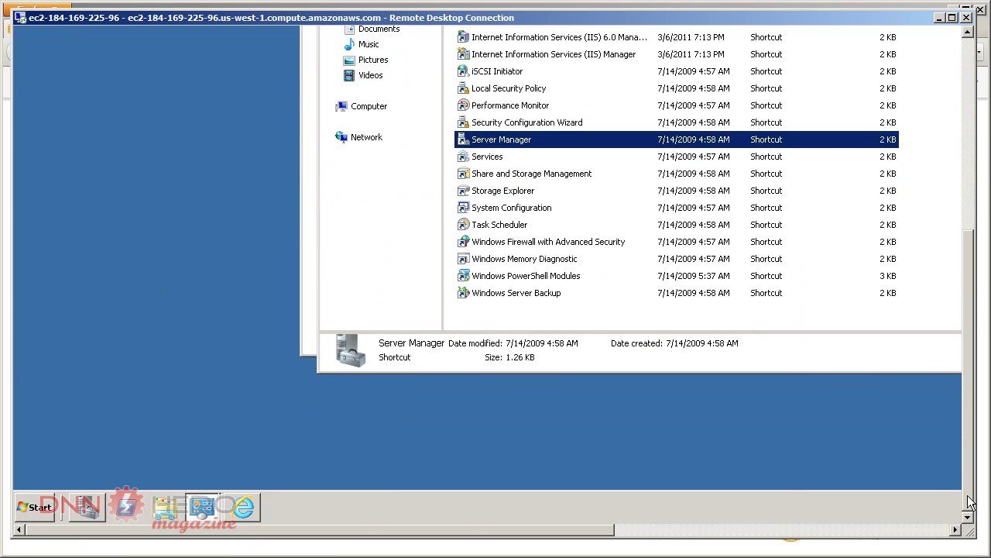
{"action": "left_click", "coordinate": [28, 510]}
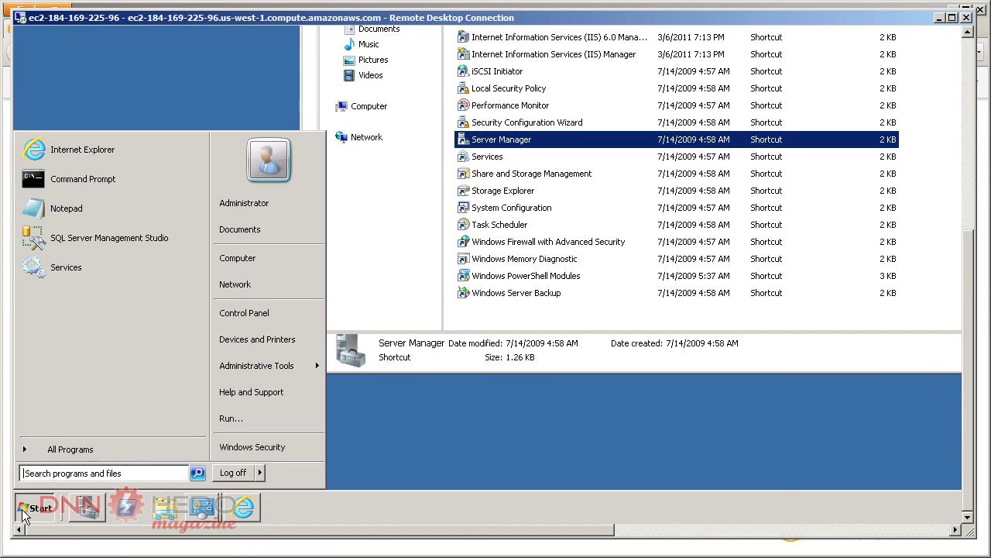
{"action": "left_click", "coordinate": [108, 244]}
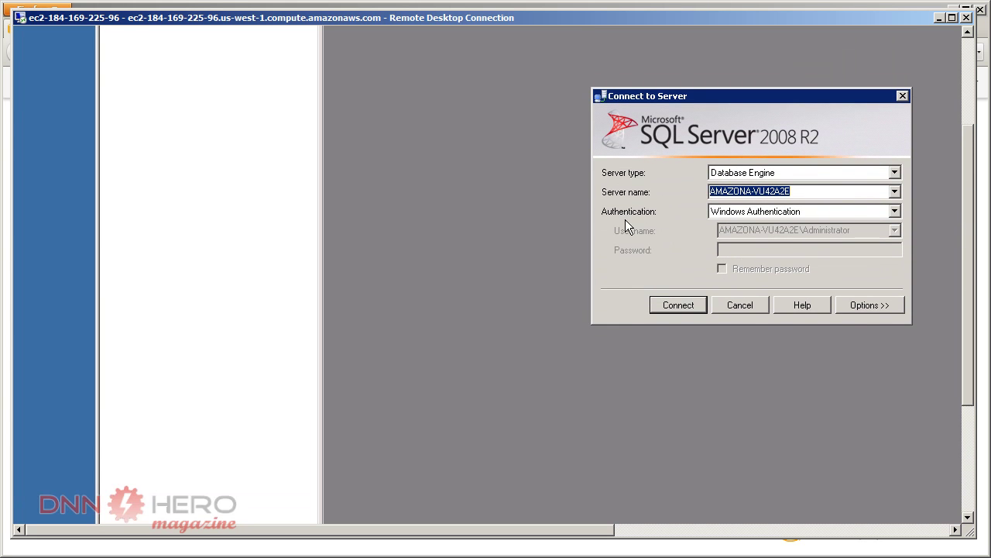
{"action": "left_click", "coordinate": [739, 212]}
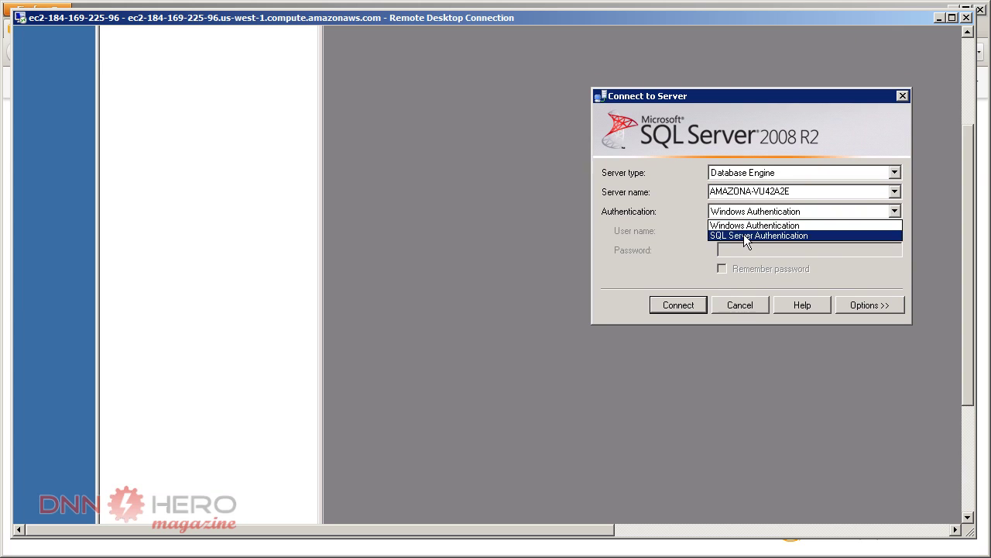
{"action": "left_click", "coordinate": [745, 236]}
{"action": "type", "text": "s"}
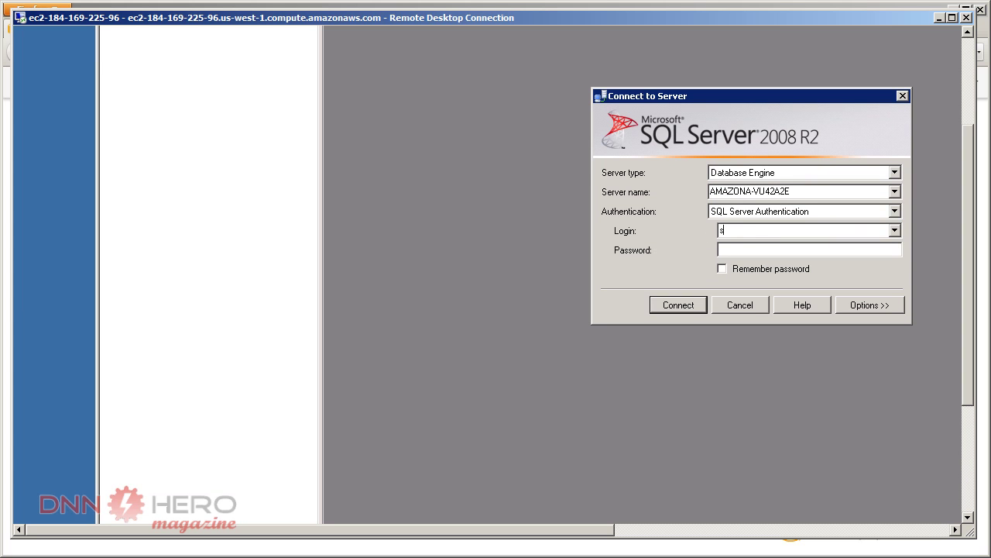
{"action": "type", "text": "a*******"}
{"action": "left_click", "coordinate": [679, 305]}
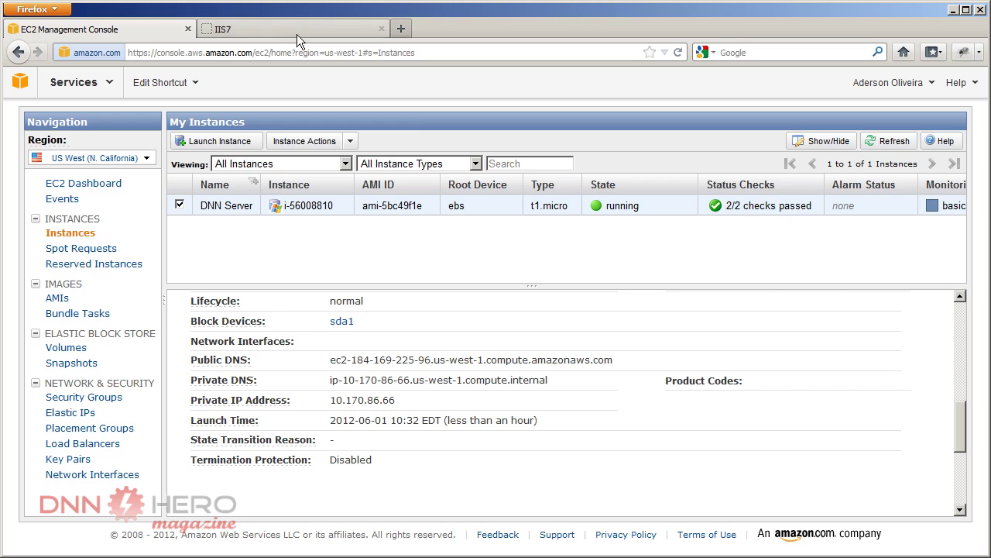
In the IIS7 tab, retype the last character of the amazonaws.com address and reload it.
{"action": "left_click", "coordinate": [296, 31]}
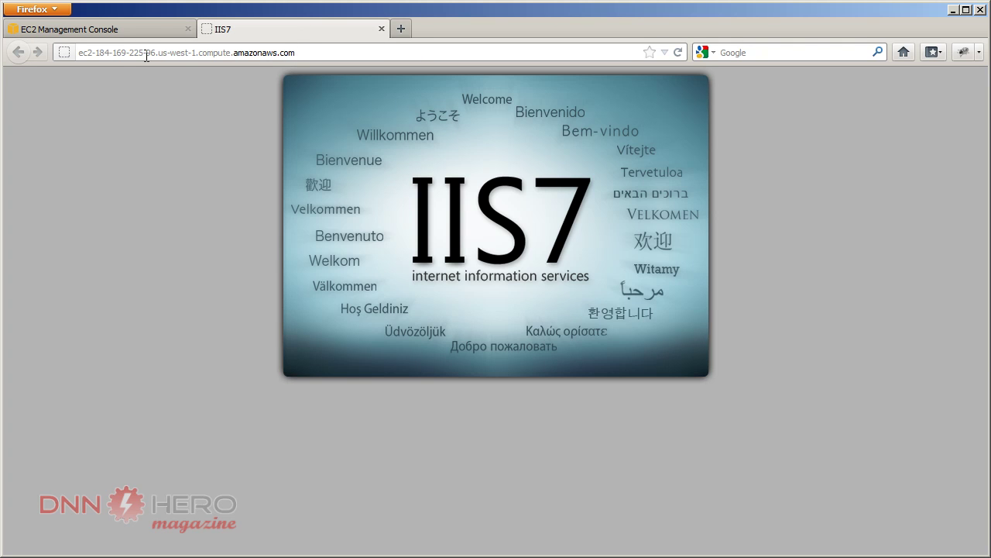
{"action": "left_click", "coordinate": [296, 51]}
{"action": "left_click", "coordinate": [309, 52]}
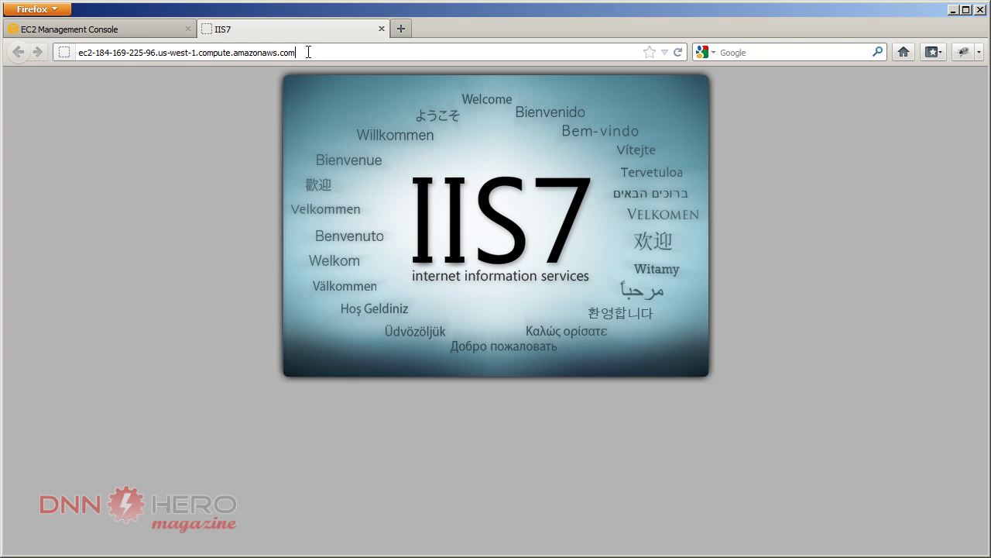
{"action": "key", "text": "BackSpace"}
{"action": "type", "text": "m"}
{"action": "key", "text": "Return"}
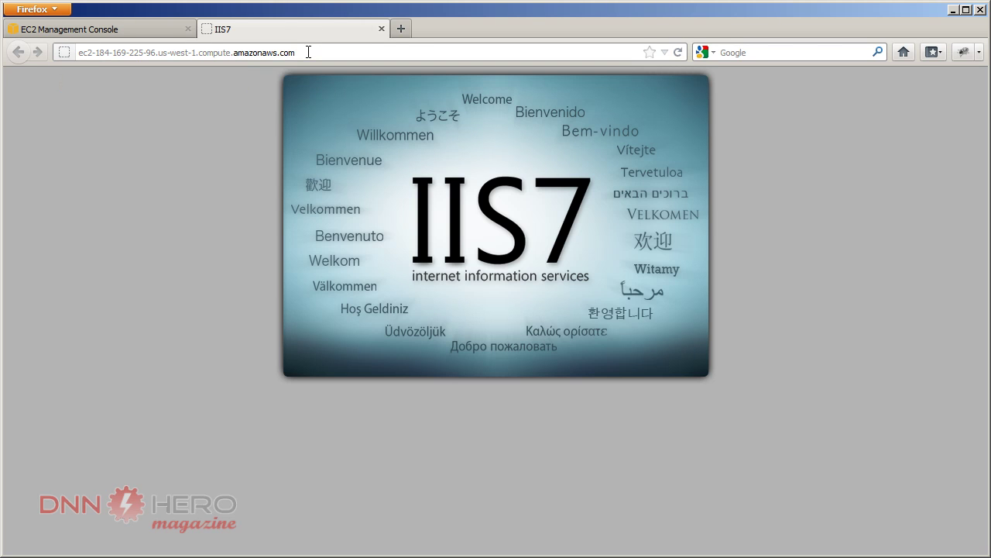